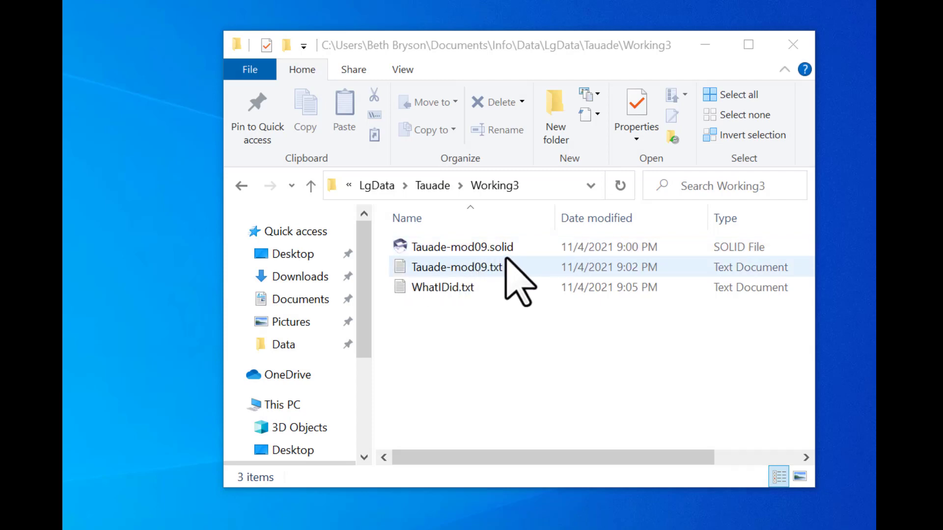
# Step: Select Tauade-mod09.solid in the Tauade Working3 folder
pyautogui.click(398, 247)
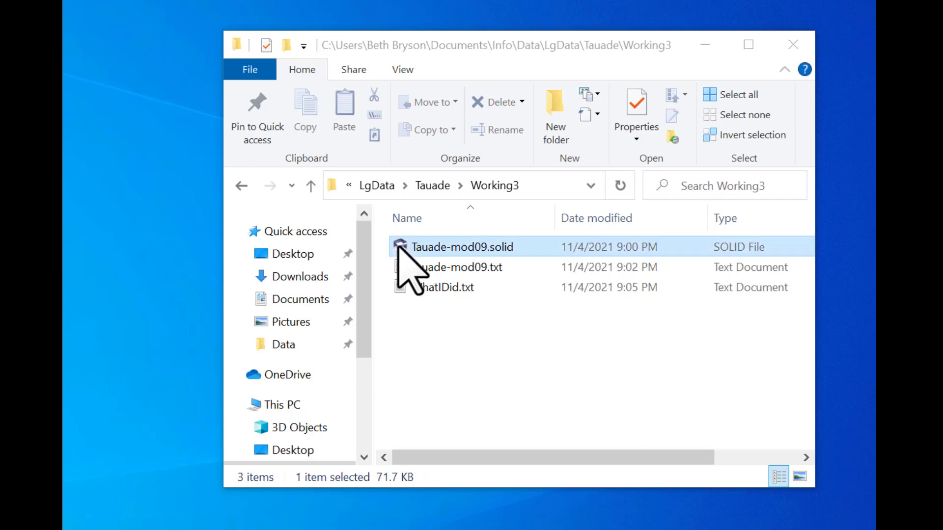
# Step: Open Tauade-mod09.solid in Solid and scroll through the Error Filters list to review its errors
pyautogui.doubleClick(398, 246)
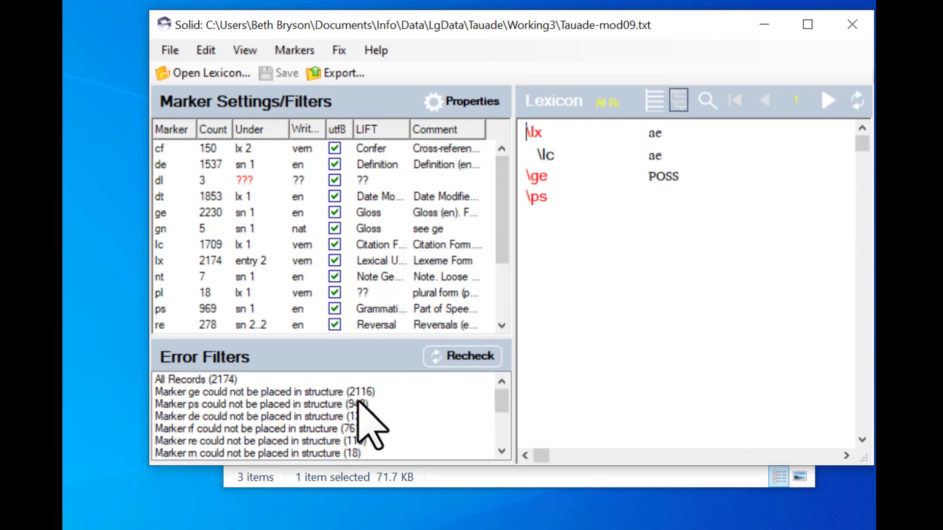
pyautogui.moveTo(496, 400); pyautogui.dragTo(500, 377)
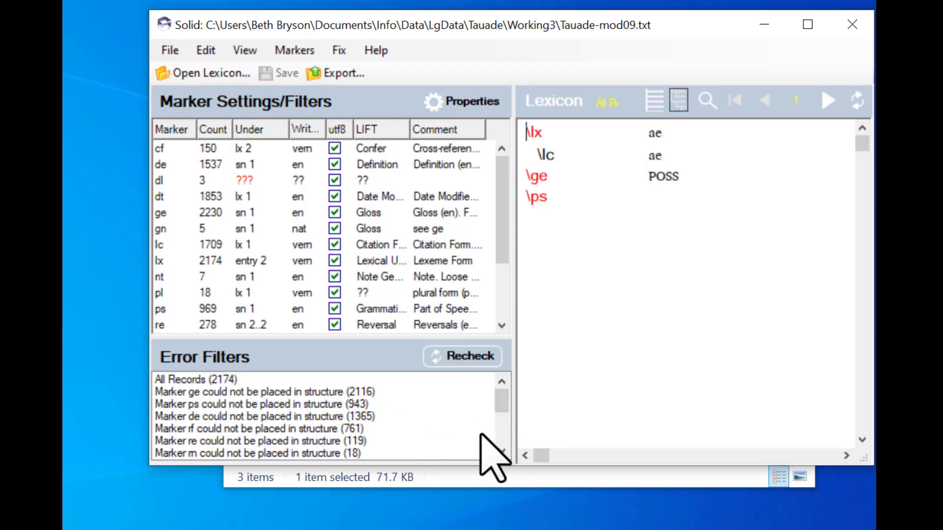
pyautogui.scroll(-2, 505, 414)
pyautogui.moveTo(502, 428); pyautogui.dragTo(506, 390)
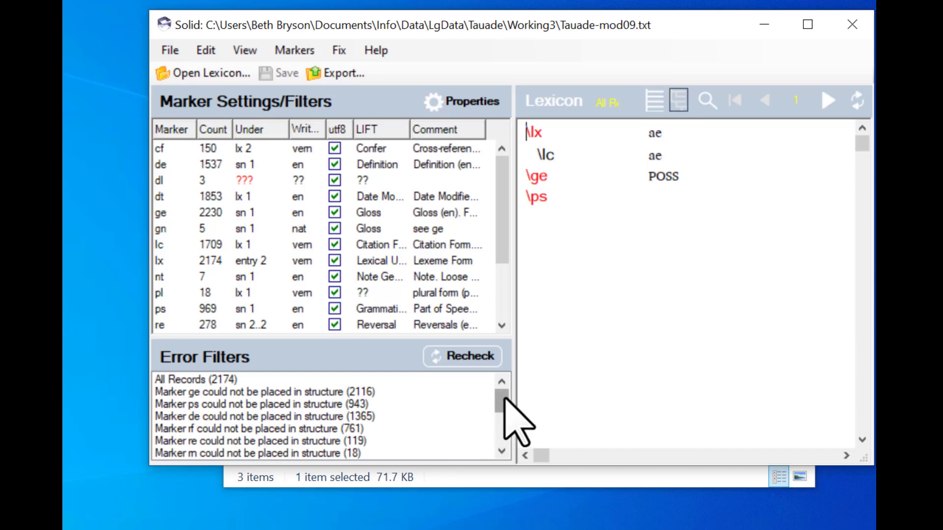
# Step: Filter the lexicon to 'Marker dt could not be placed in structure (4)', showing lomatai first
pyautogui.scroll(-3, 506, 428)
pyautogui.scroll(1, 506, 437)
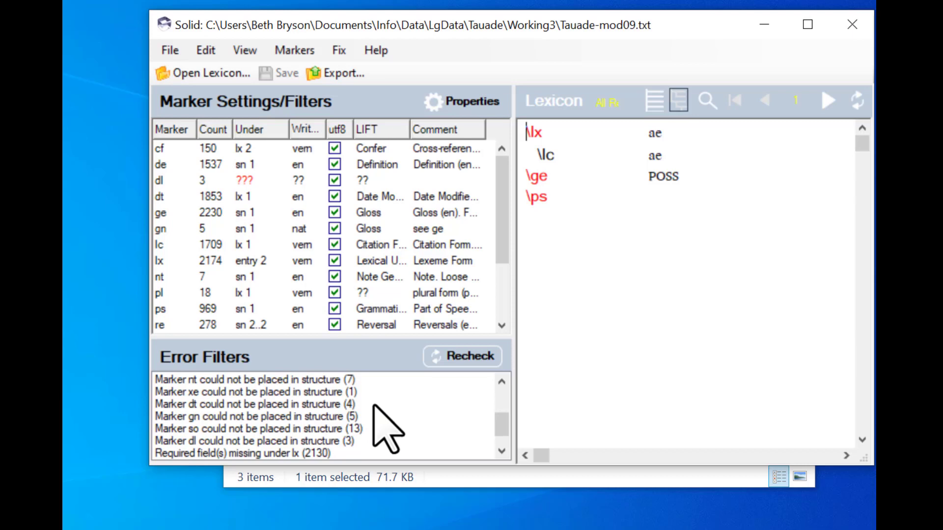
pyautogui.moveTo(504, 426); pyautogui.dragTo(505, 415)
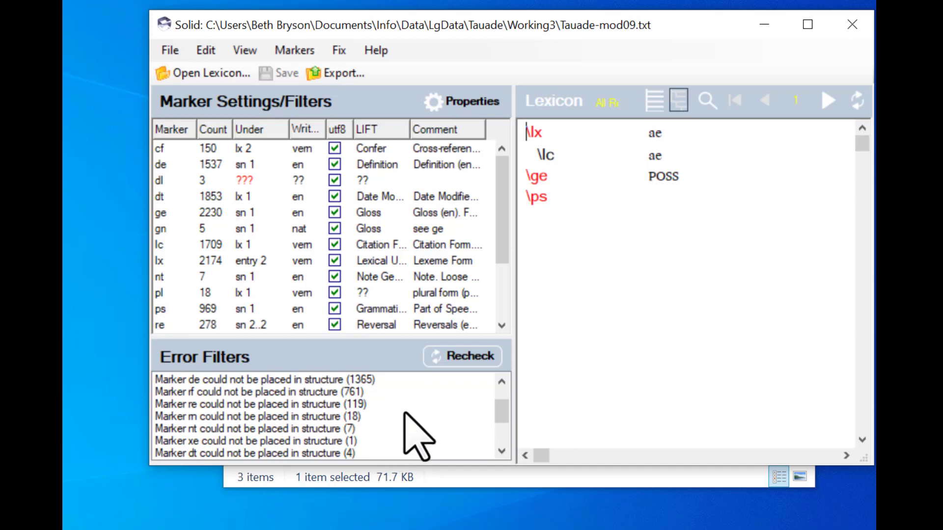
pyautogui.moveTo(502, 413); pyautogui.dragTo(501, 427)
pyautogui.scroll(4, 502, 425)
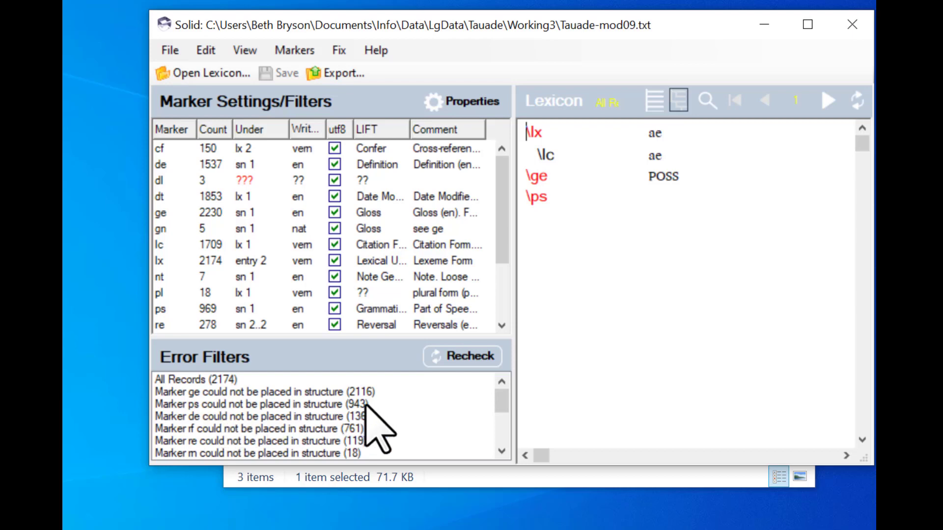
pyautogui.scroll(-1, 503, 408)
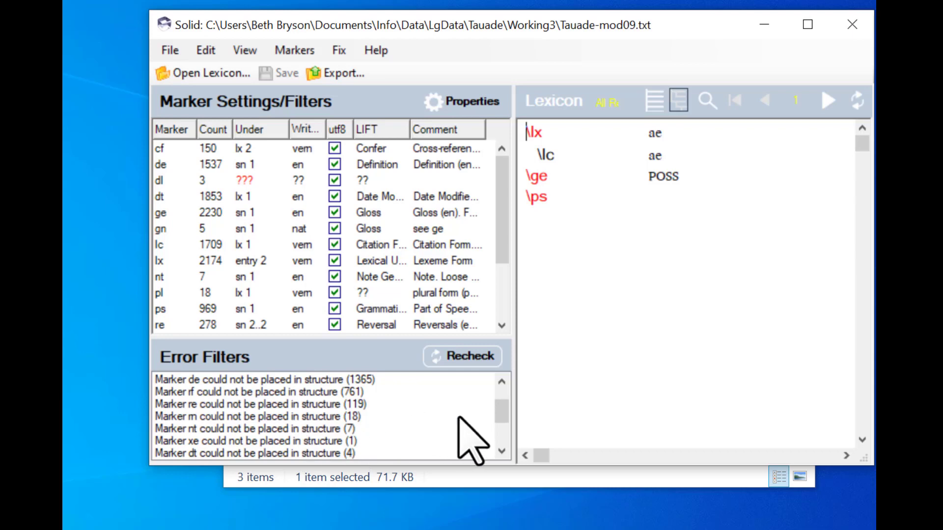
pyautogui.moveTo(504, 412); pyautogui.dragTo(504, 423)
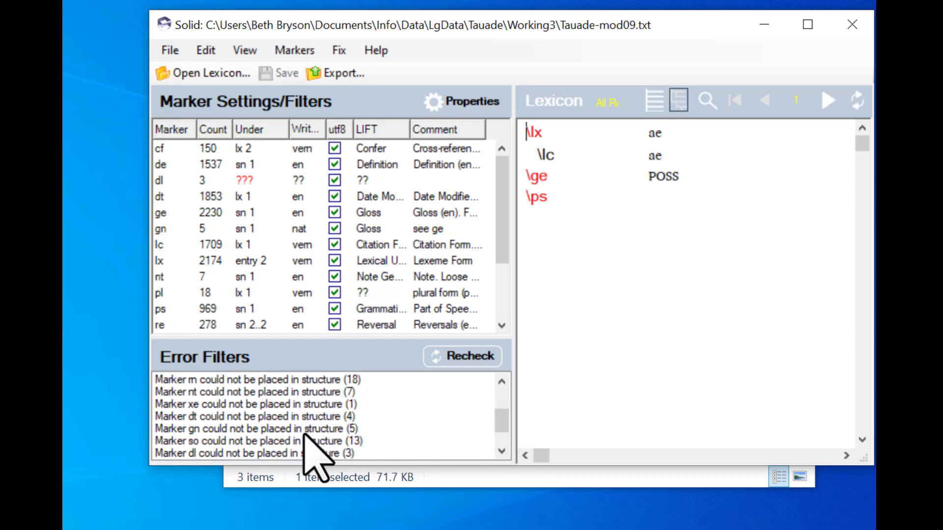
pyautogui.click(195, 417)
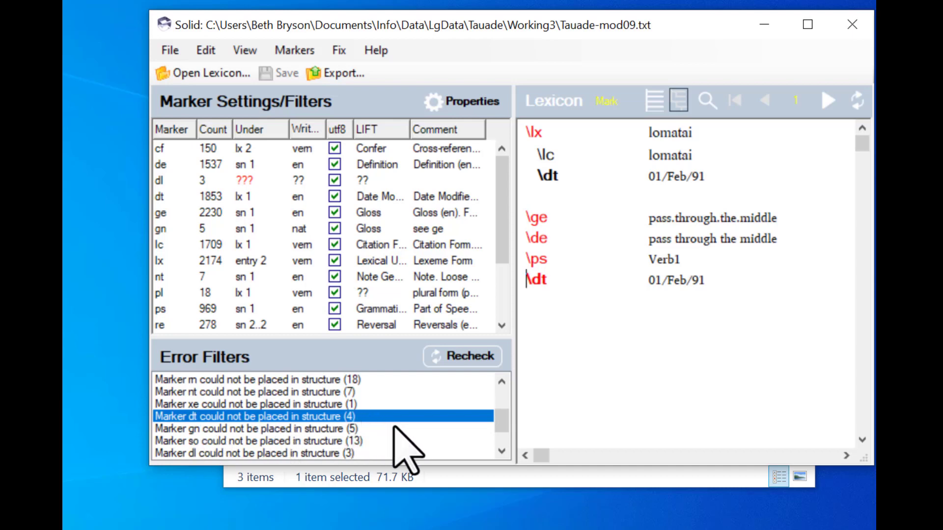
pyautogui.click(162, 197)
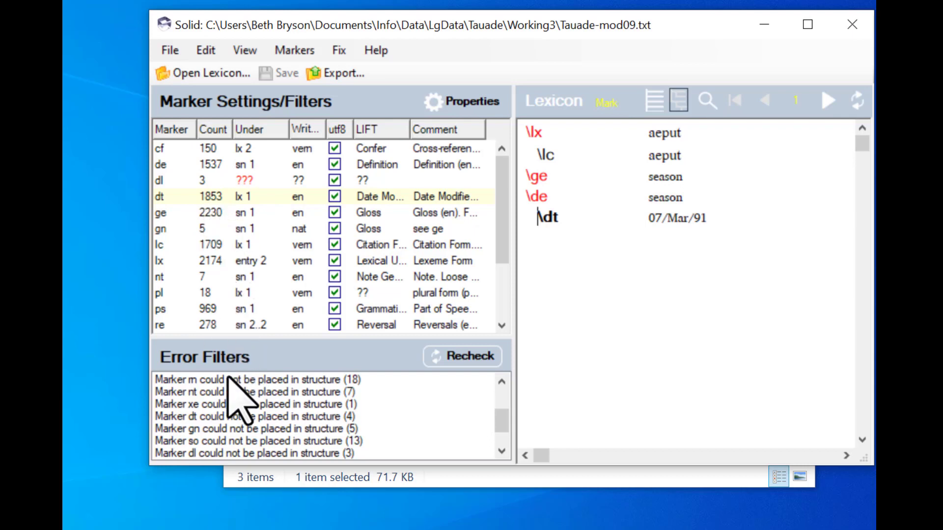
pyautogui.click(190, 417)
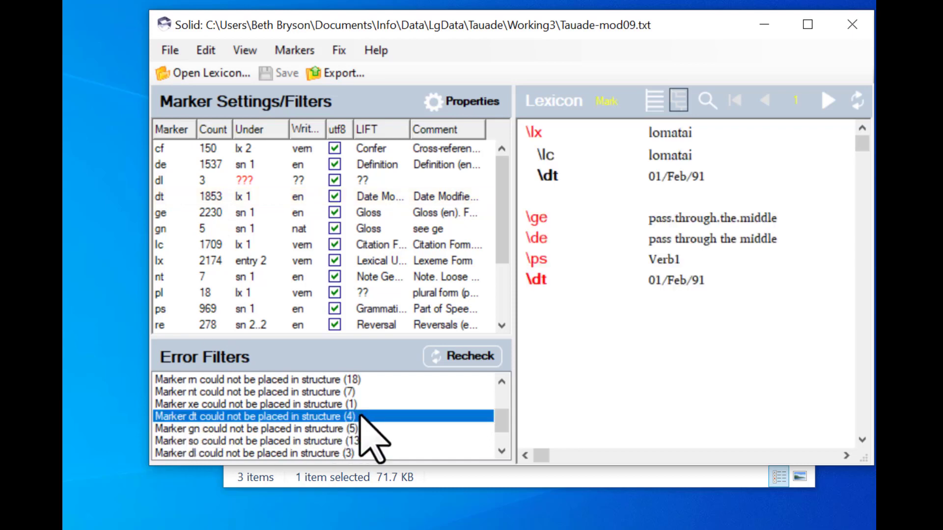
pyautogui.click(827, 102)
pyautogui.click(826, 102)
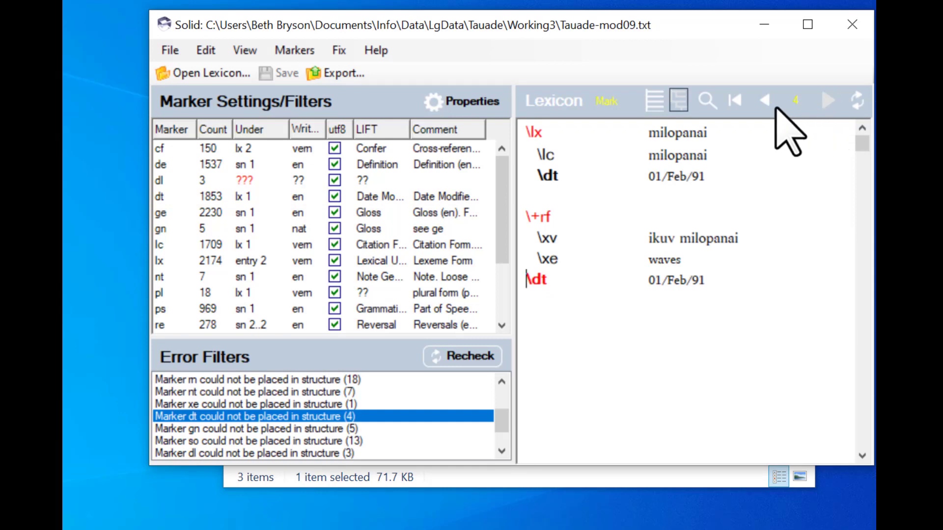
pyautogui.click(734, 101)
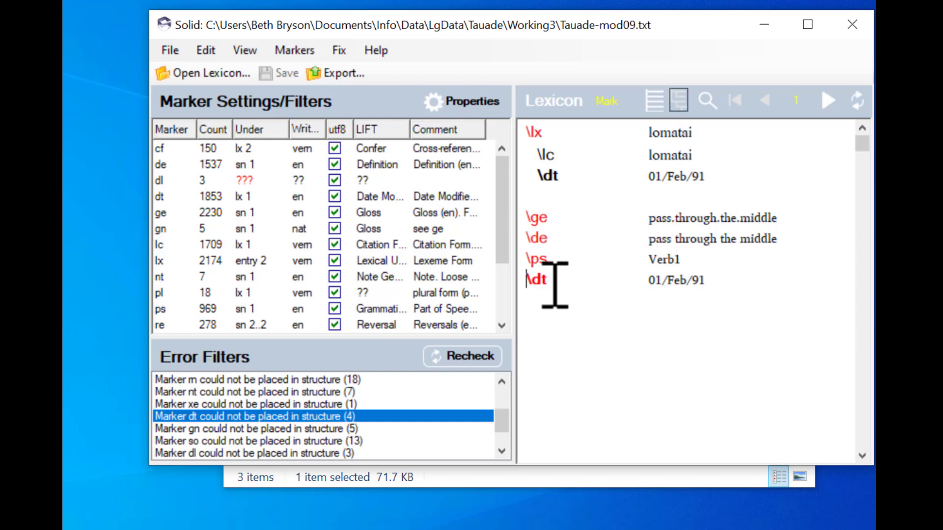
pyautogui.moveTo(556, 282)
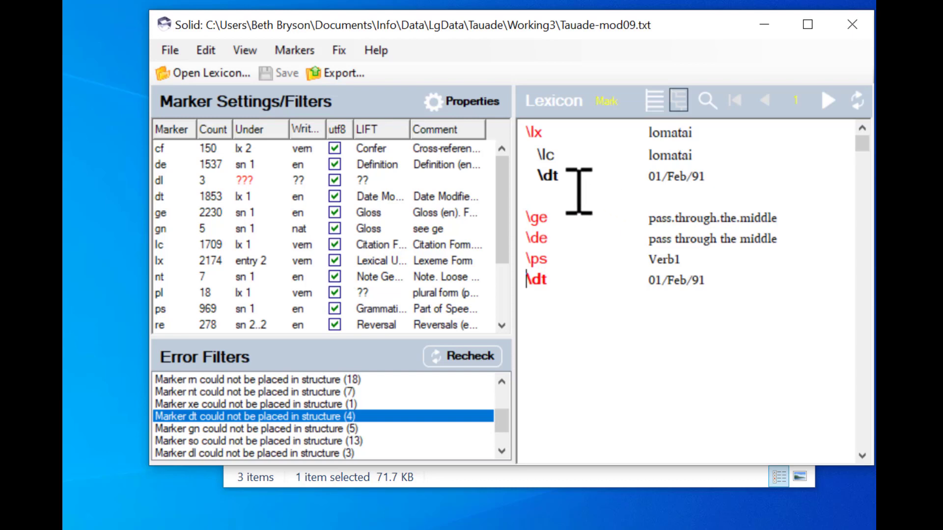
# Step: Delete the first \dt line under \lc in lomatai, keeping the final 01/Feb/91 line, and save
pyautogui.click(538, 176)
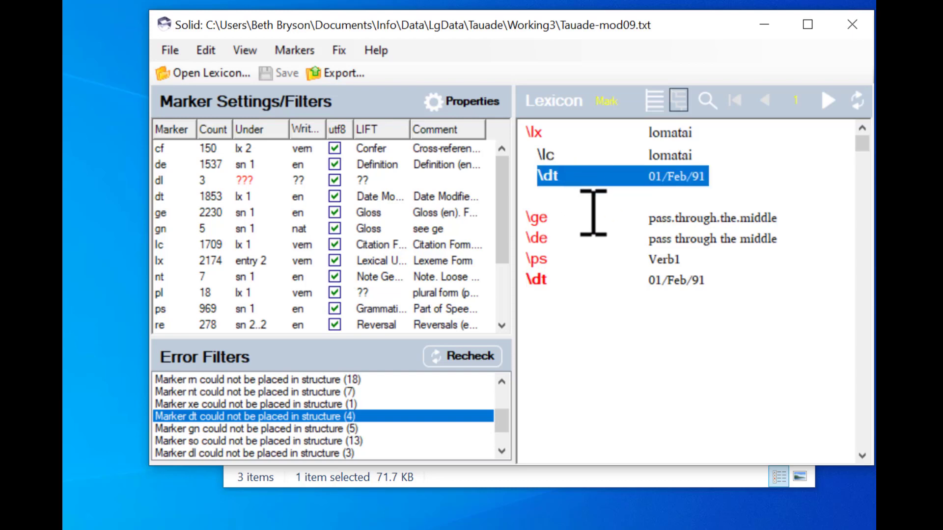
pyautogui.click(712, 157)
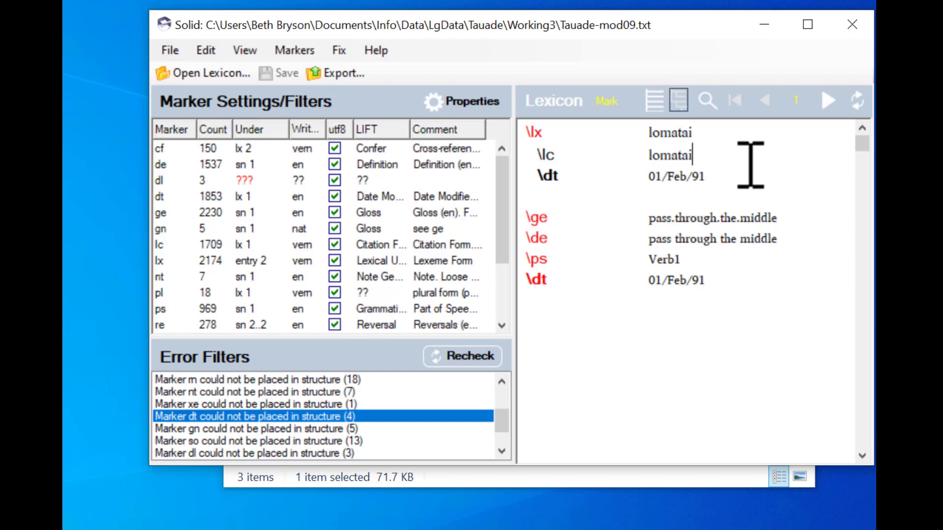
pyautogui.press('Right')
pyautogui.hotkey('shift', 'Down')
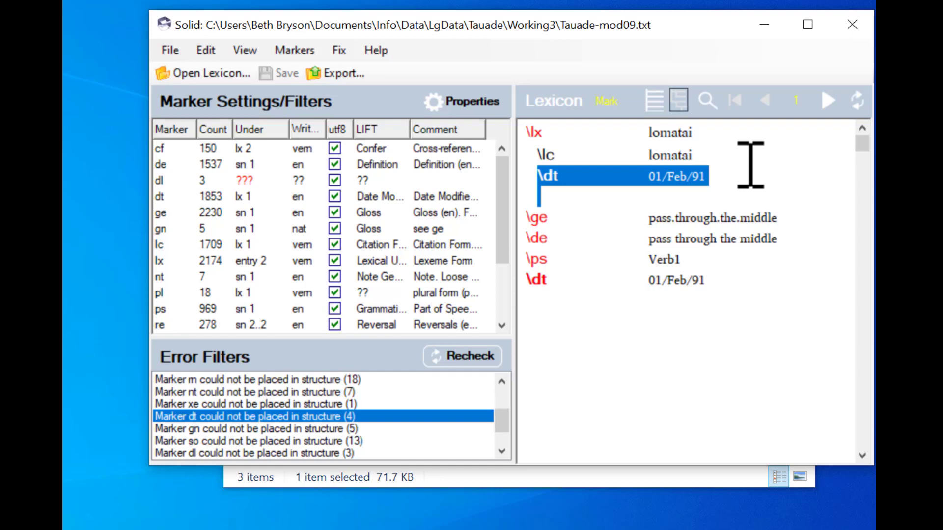
pyautogui.press('Delete')
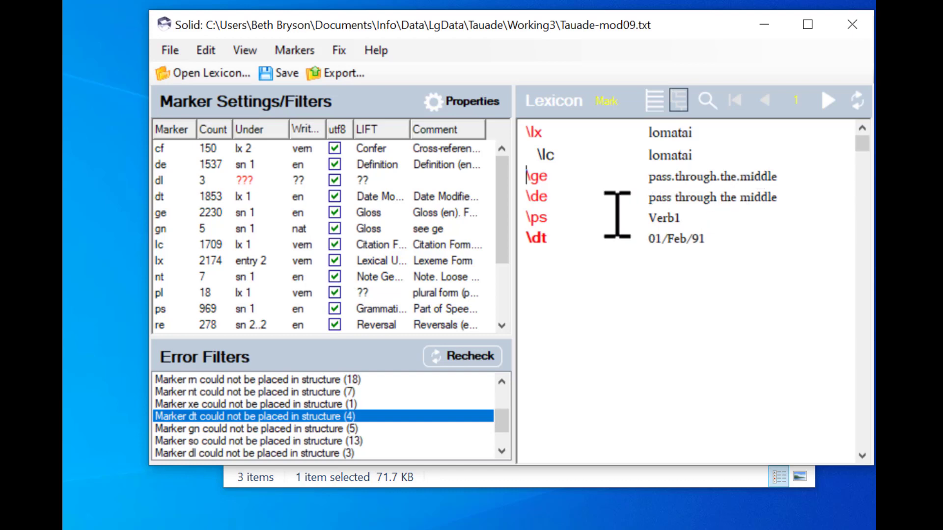
pyautogui.click(264, 72)
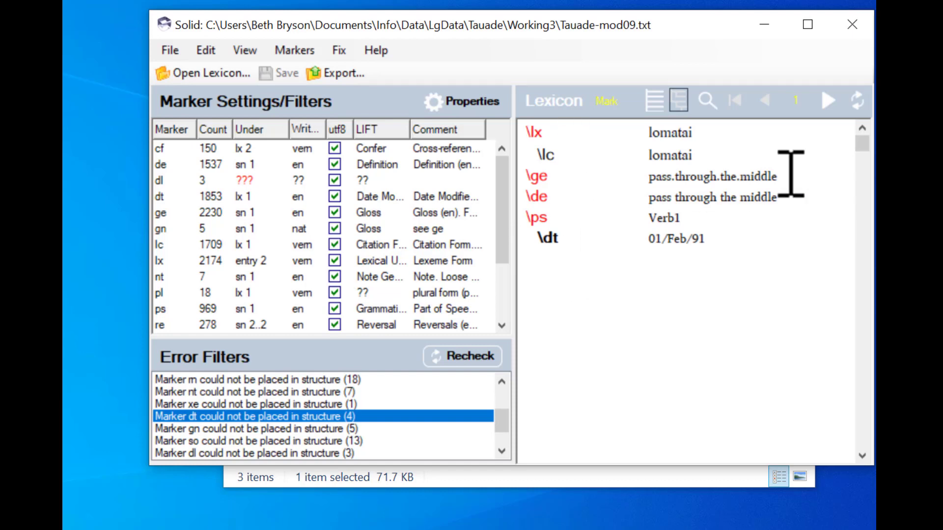
# Step: Delete the duplicate \dt 01/Feb/91 line under \lc in loniv, melomelo and milopanai
pyautogui.click(827, 101)
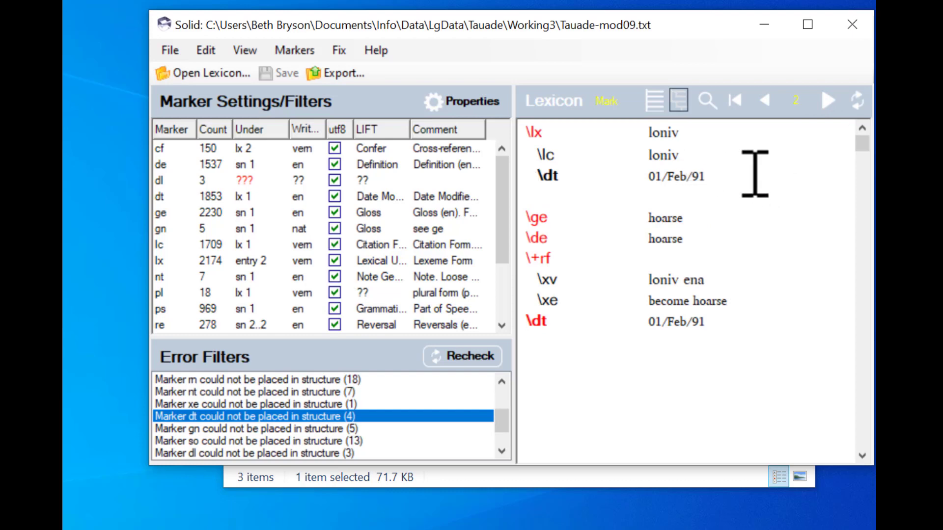
pyautogui.hotkey('shift', 'Down')
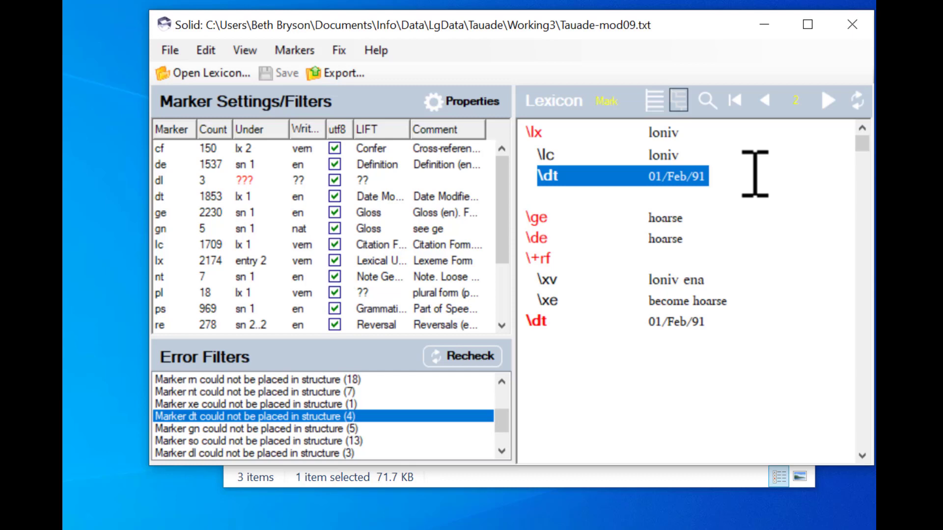
pyautogui.press('Delete')
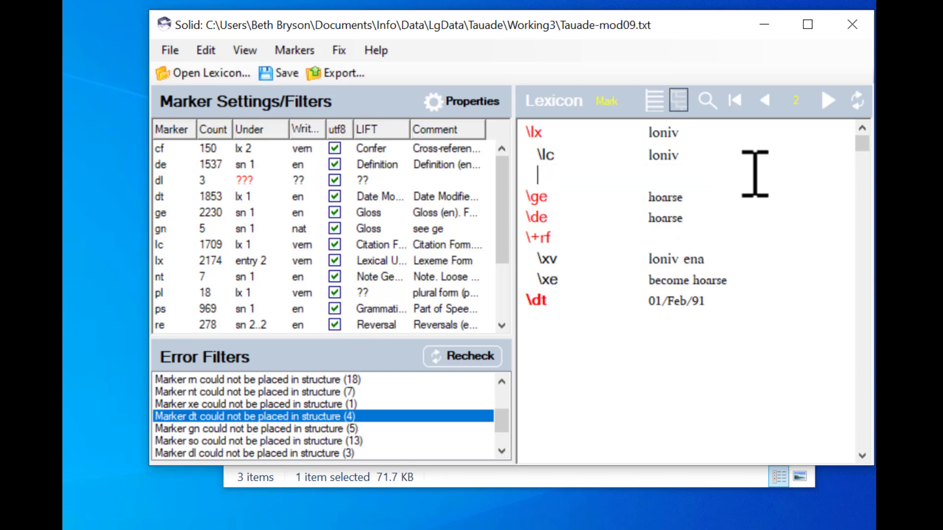
pyautogui.click(828, 101)
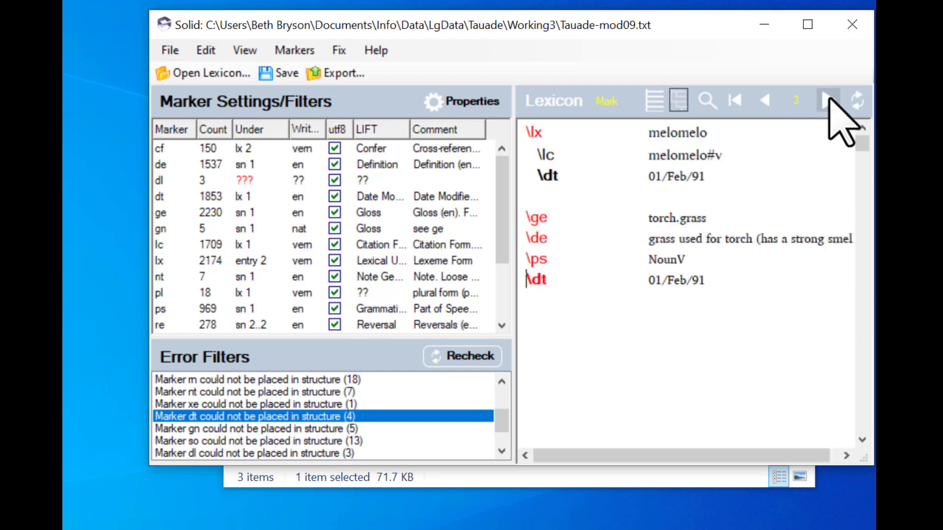
pyautogui.click(738, 157)
pyautogui.press('Right')
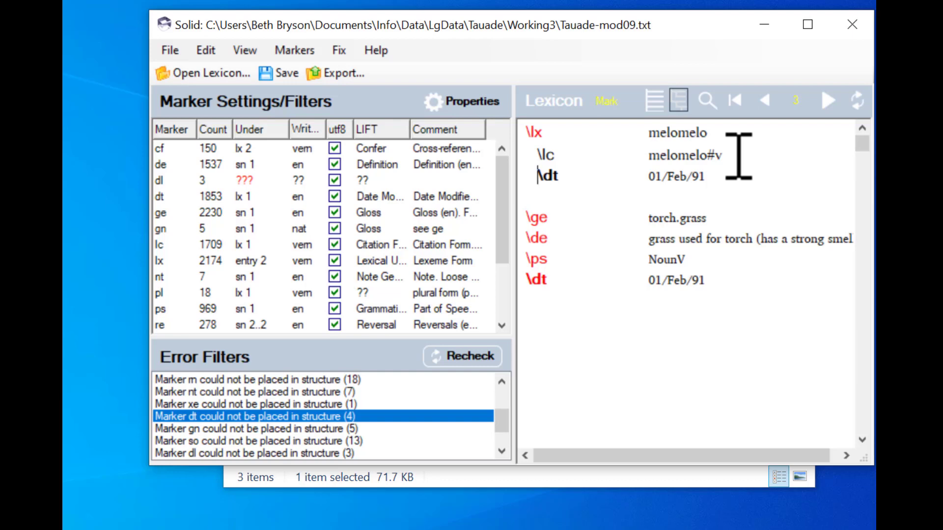
pyautogui.hotkey('shift', 'Down')
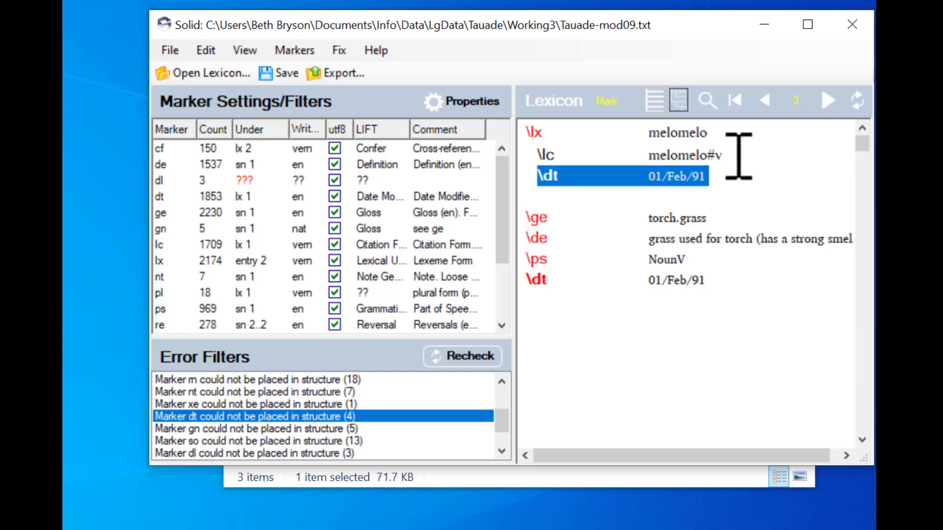
pyautogui.press('Delete')
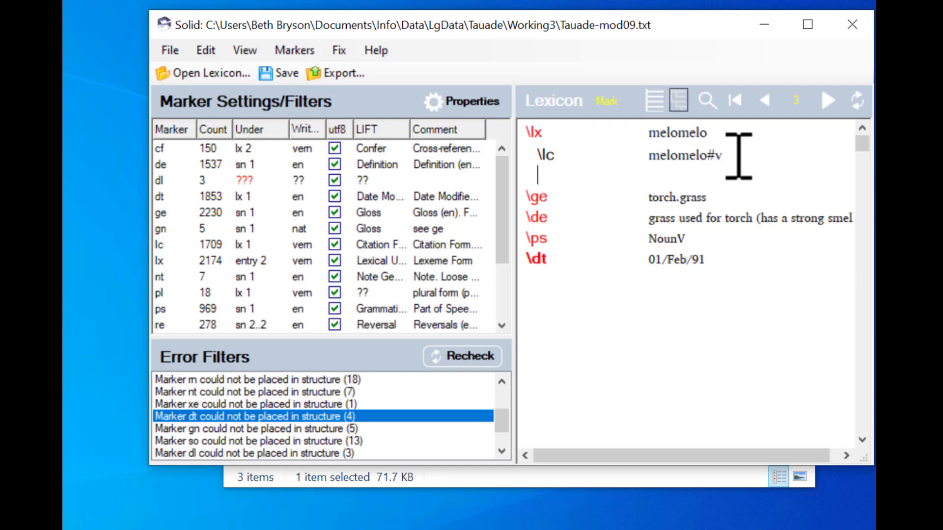
pyautogui.click(827, 102)
pyautogui.click(727, 158)
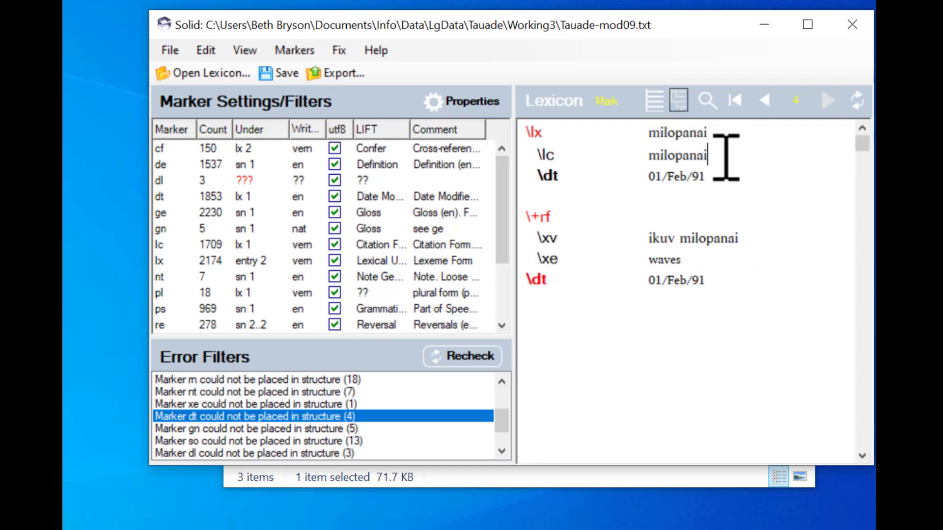
pyautogui.press('Right')
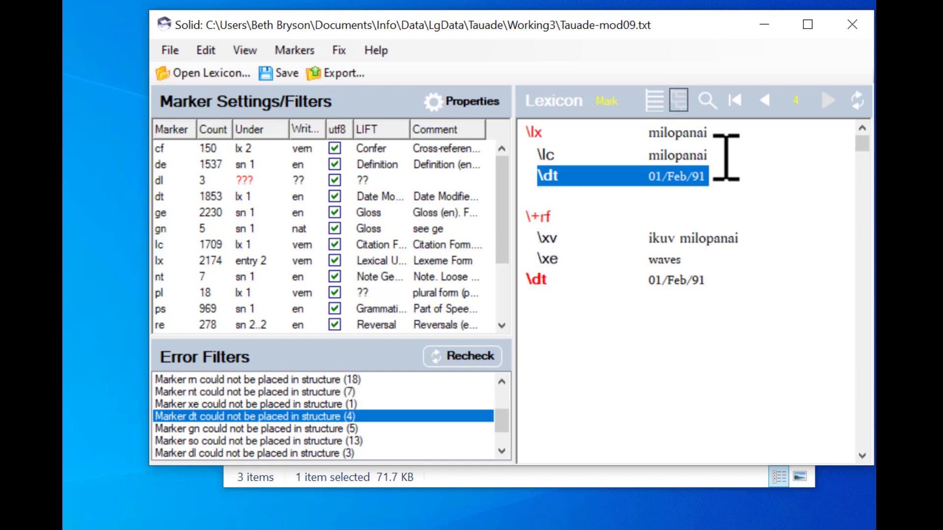
pyautogui.press('Delete')
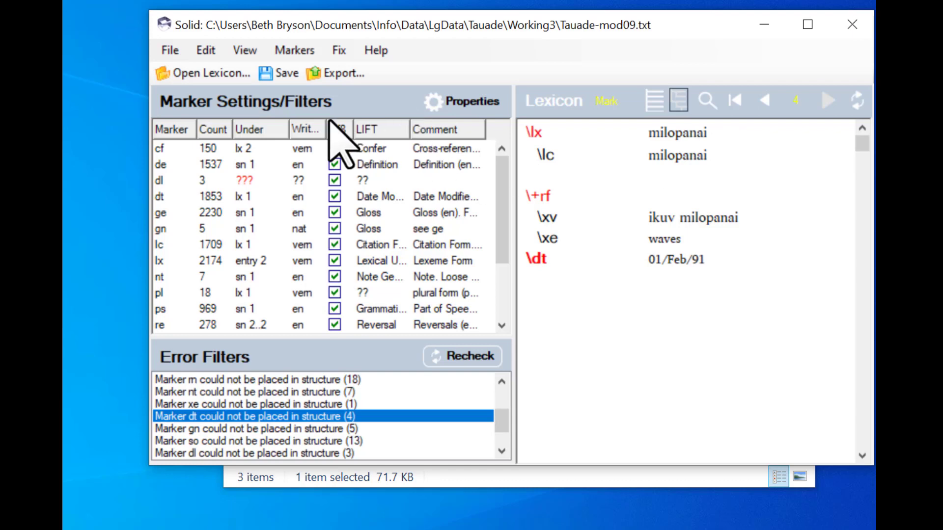
# Step: Save Tauade-mod09.txt after deleting the duplicate date lines
pyautogui.click(278, 74)
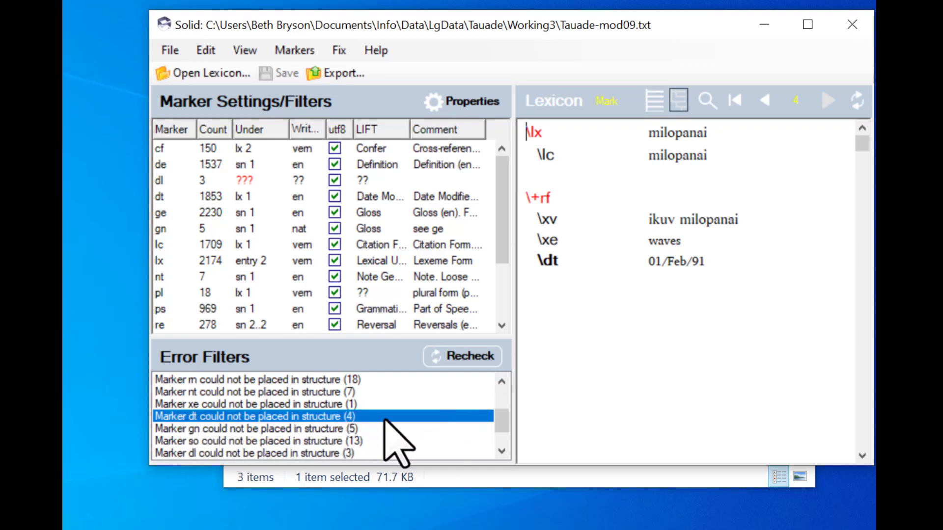
# Step: Recheck all records, then filter to 'Marker xe could not be placed in structure (1)'
pyautogui.click(465, 357)
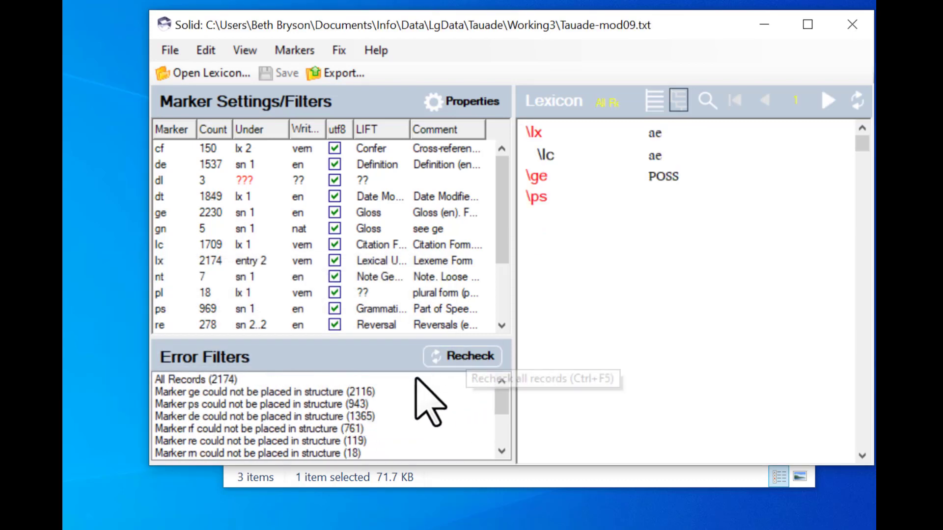
pyautogui.moveTo(500, 399); pyautogui.dragTo(505, 423)
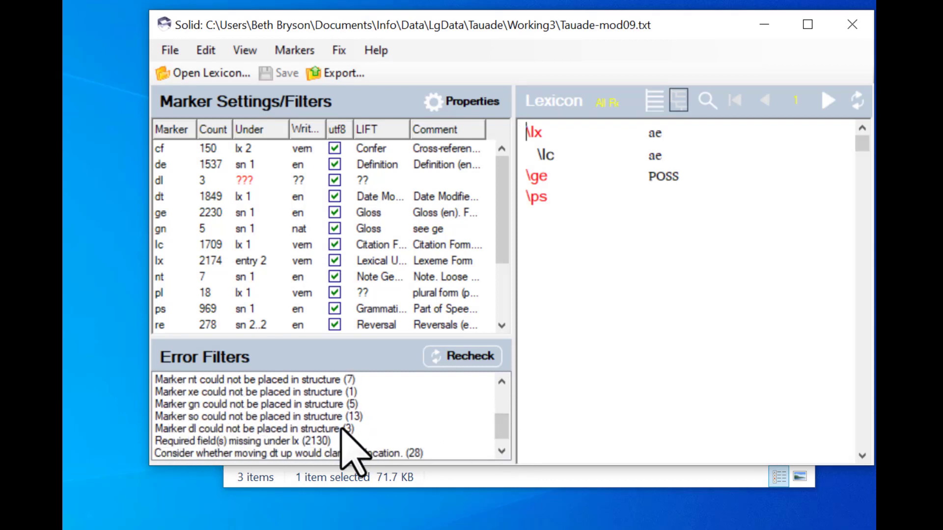
pyautogui.moveTo(499, 386); pyautogui.dragTo(499, 424)
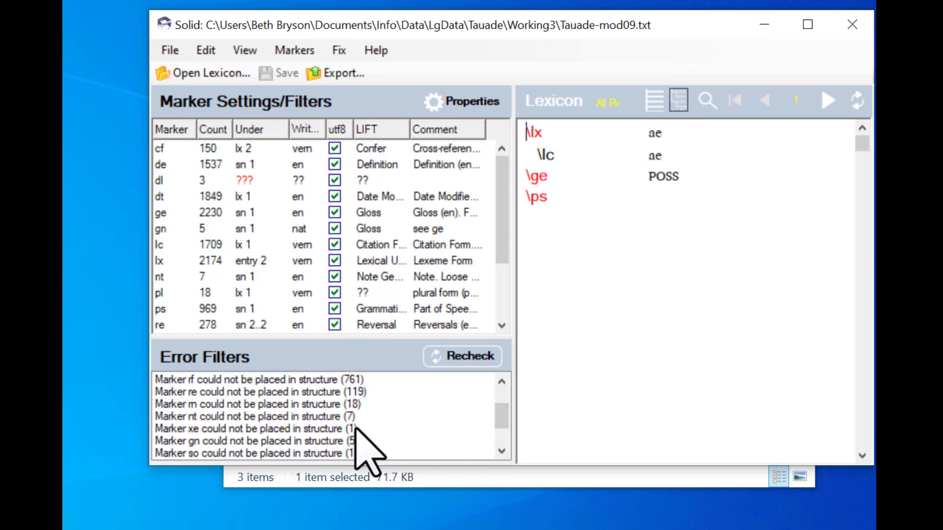
pyautogui.click(280, 430)
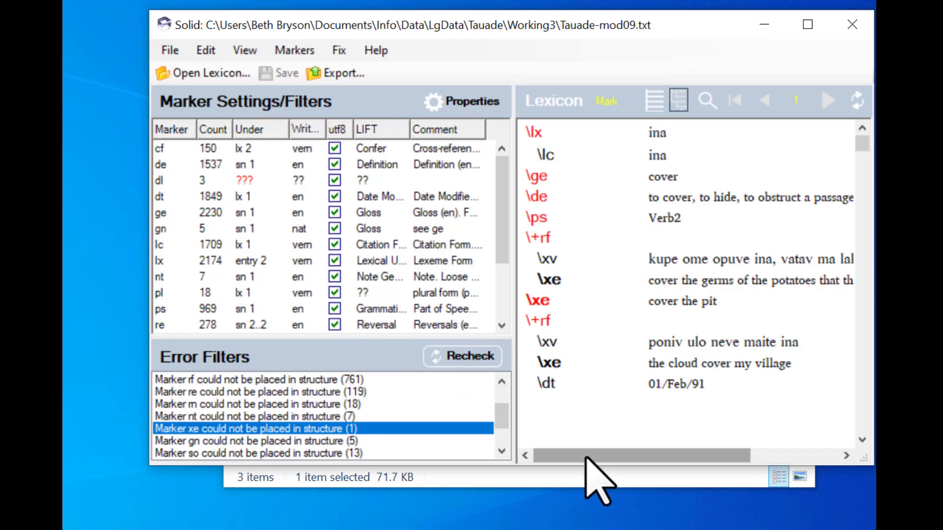
pyautogui.moveTo(586, 457)
pyautogui.mouseDown()
pyautogui.moveTo(709, 445)
pyautogui.moveTo(565, 499)
pyautogui.moveTo(570, 491)
pyautogui.mouseUp()
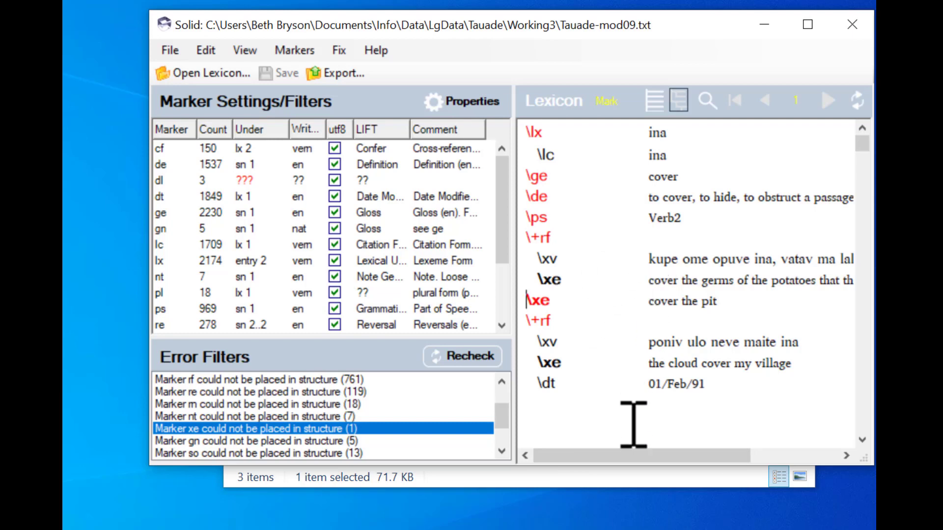
pyautogui.moveTo(608, 455)
pyautogui.mouseDown()
pyautogui.moveTo(737, 437)
pyautogui.moveTo(641, 464)
pyautogui.moveTo(583, 461)
pyautogui.mouseUp()
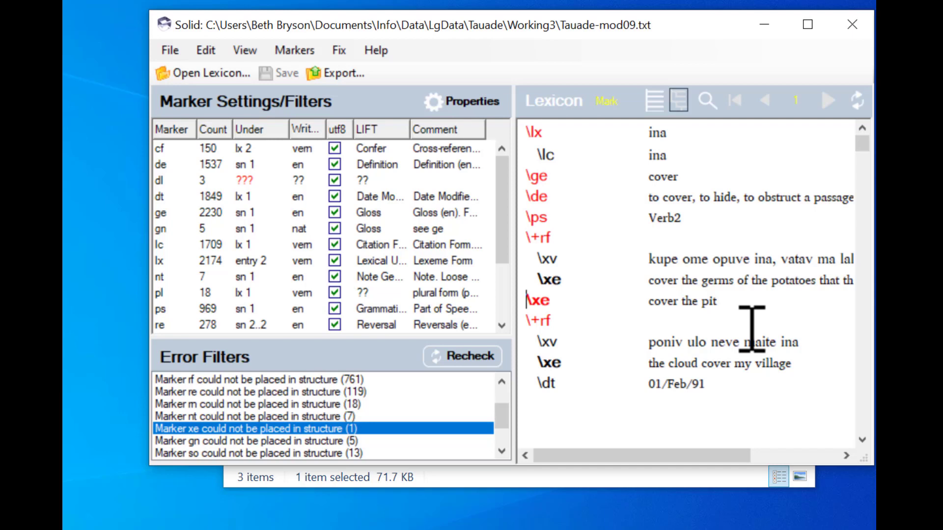
# Step: Add an \ntIMPORT note reading 'This record had \xe cover the pit. Where does it belong?'
pyautogui.press('Return')
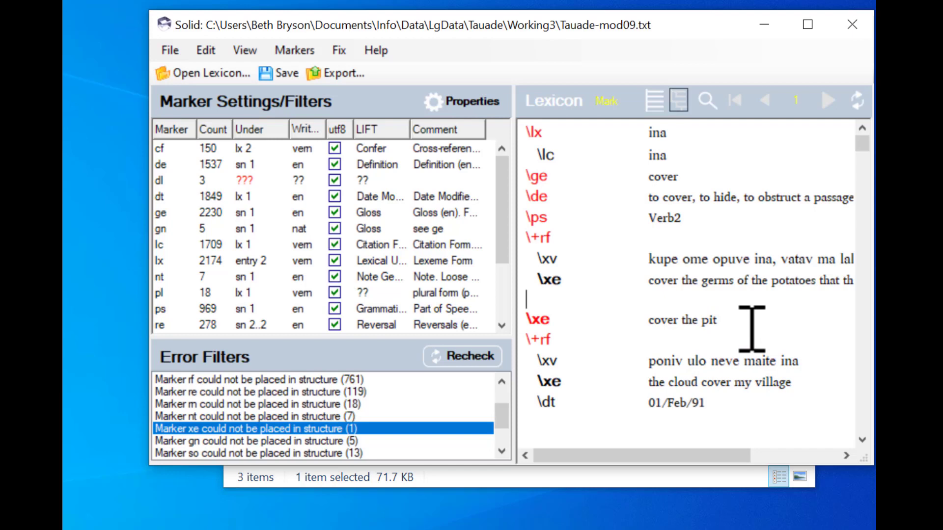
pyautogui.write('\\ntIMPORT')
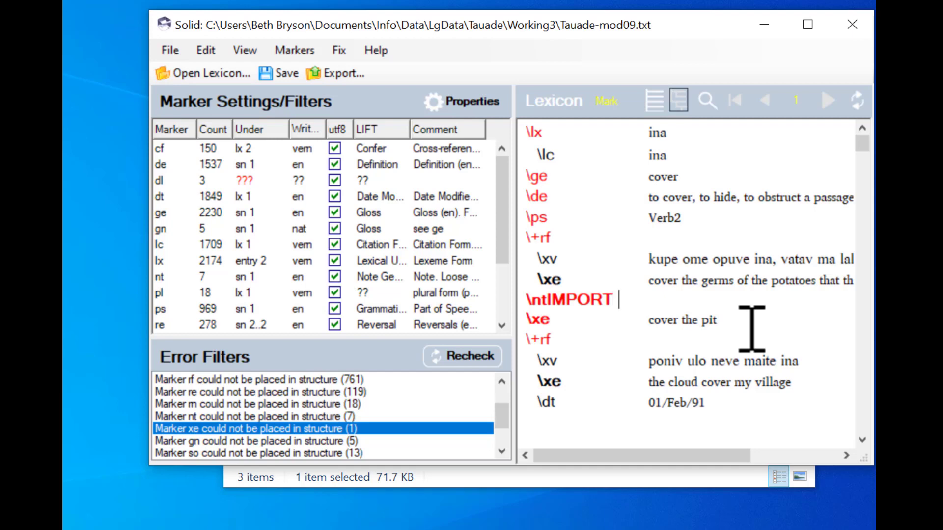
pyautogui.write('This record had')
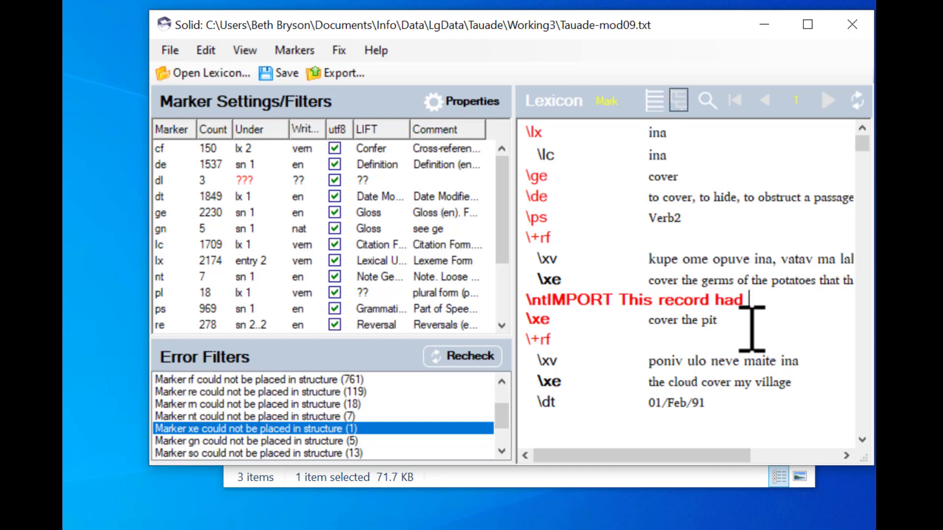
pyautogui.write(' \\xe')
pyautogui.press('BackSpace')
pyautogui.press('BackSpace')
pyautogui.write('xe cover the pit. ')
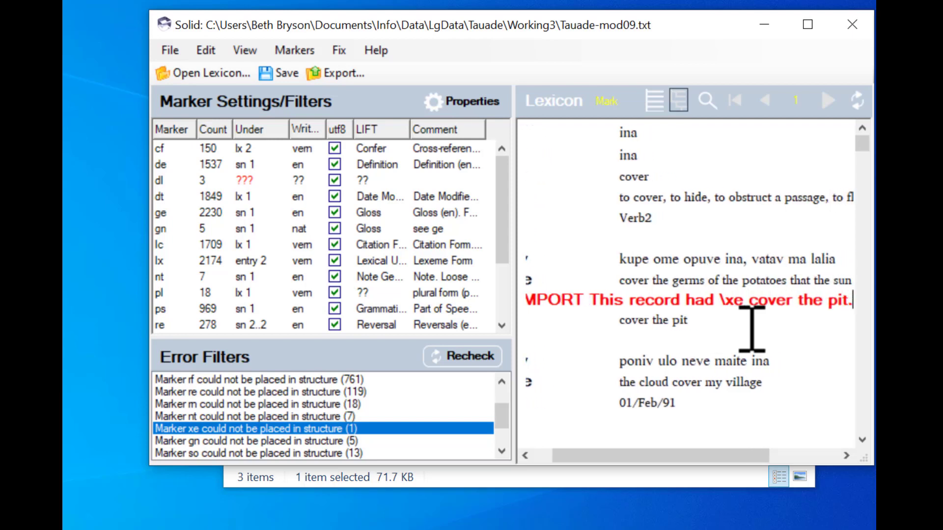
pyautogui.write(' Wher')
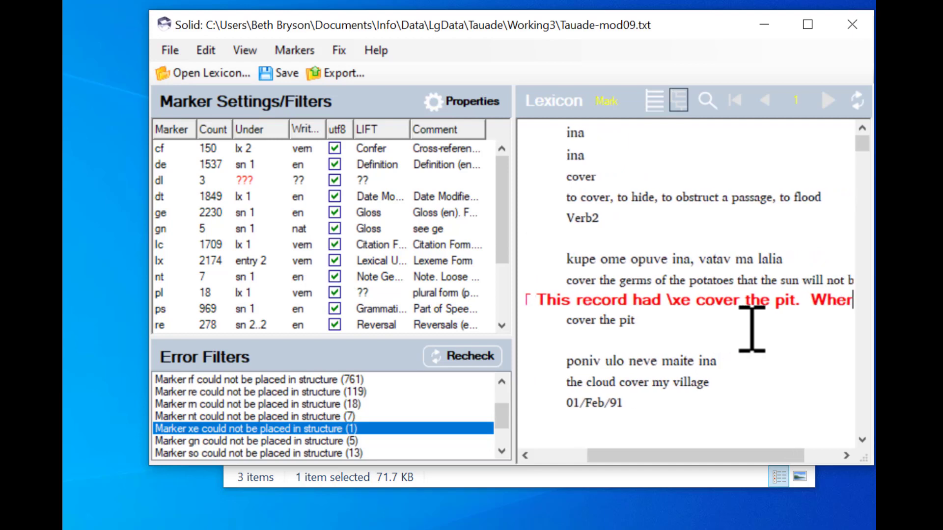
pyautogui.write('e does it ')
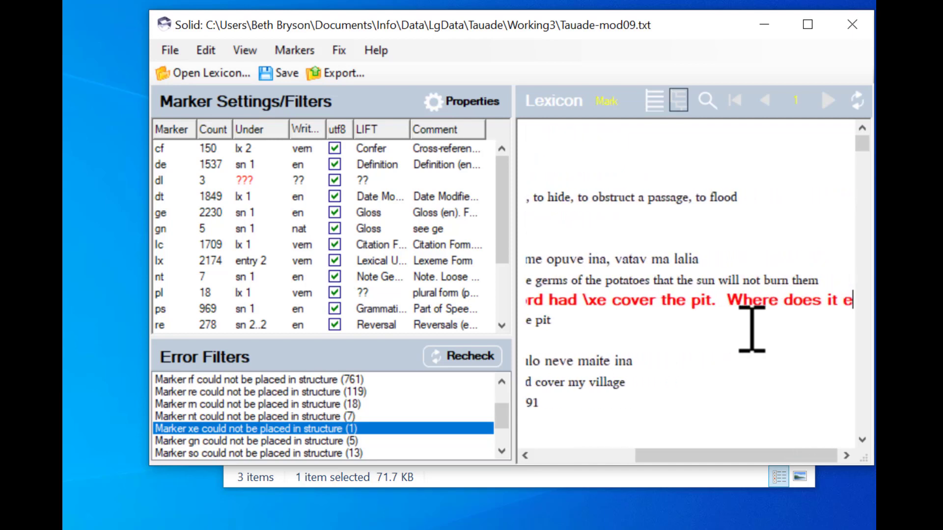
pyautogui.write('bel')
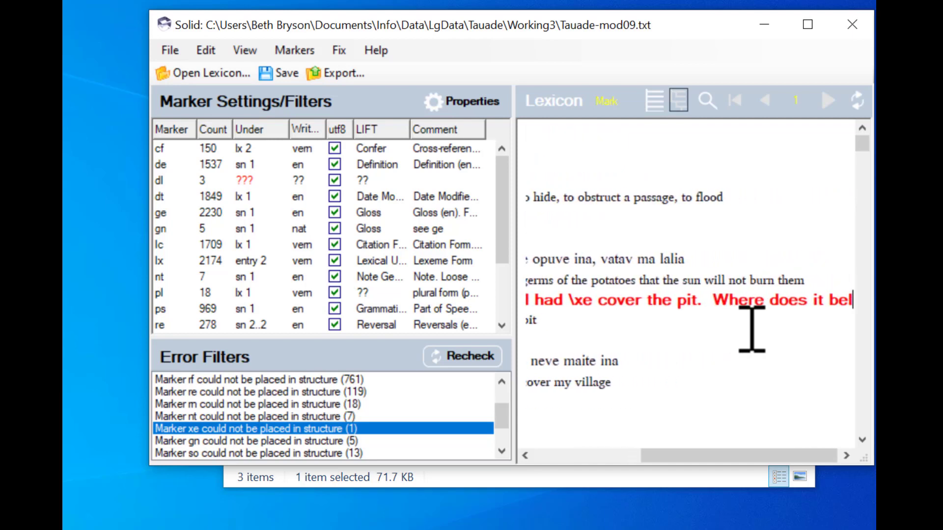
pyautogui.write('ong?')
# Step: Delete the misplaced \xe cover the pit line and commit the record with Ctrl+S
pyautogui.press('Right')
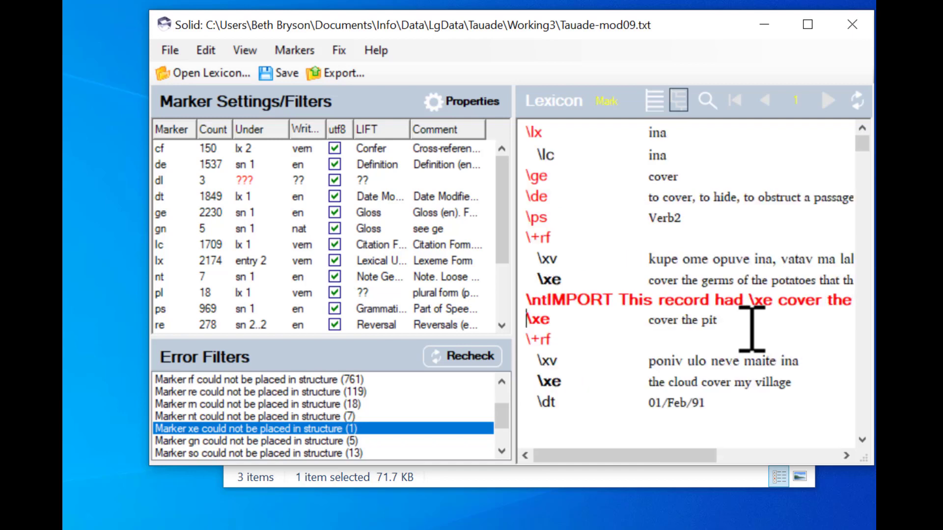
pyautogui.press('Left')
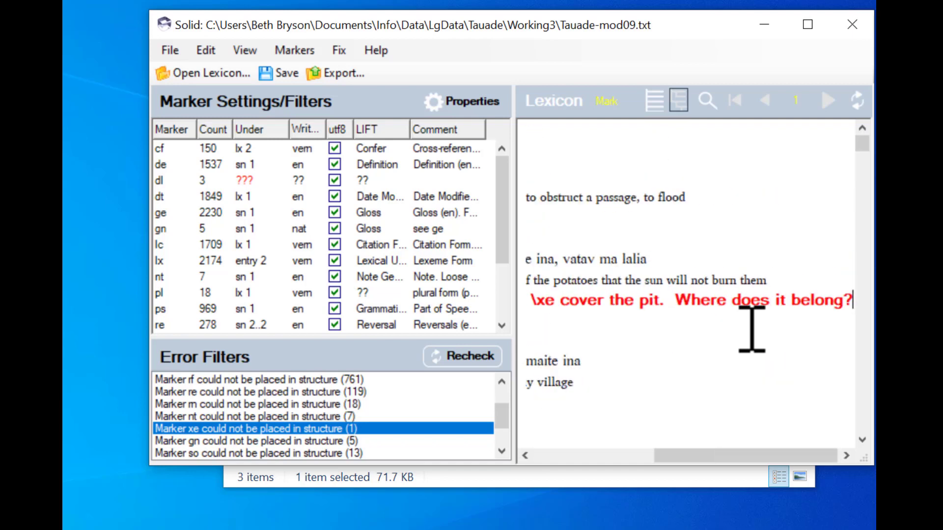
pyautogui.press('Right')
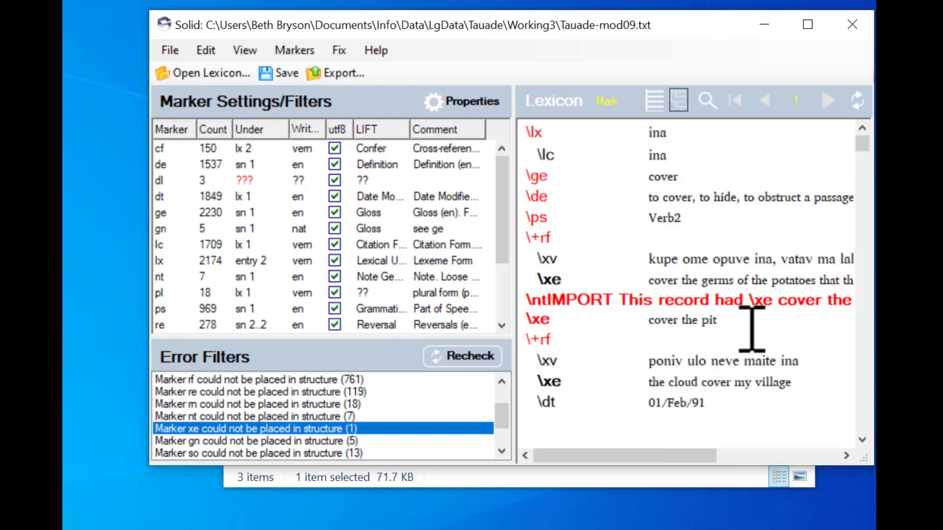
pyautogui.hotkey('shift', 'End')
pyautogui.press('Home')
pyautogui.hotkey('shift', 'End')
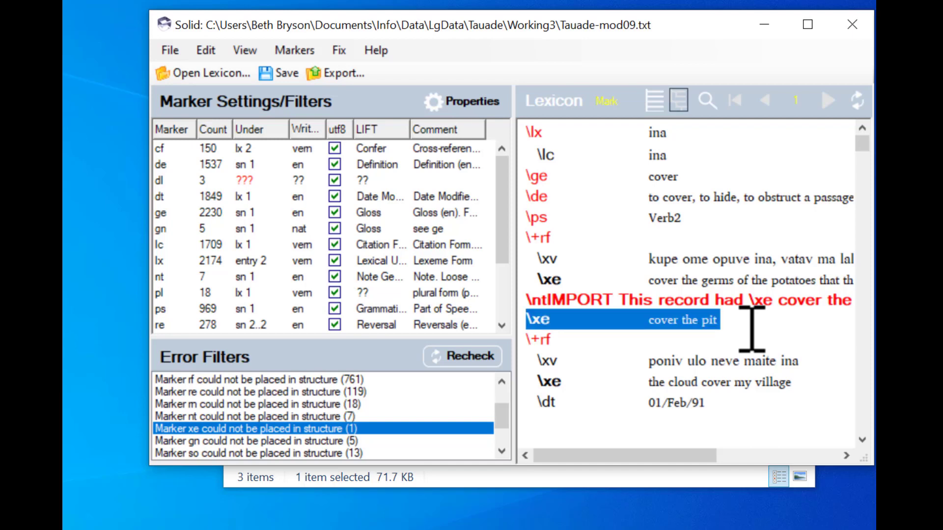
pyautogui.press('Delete')
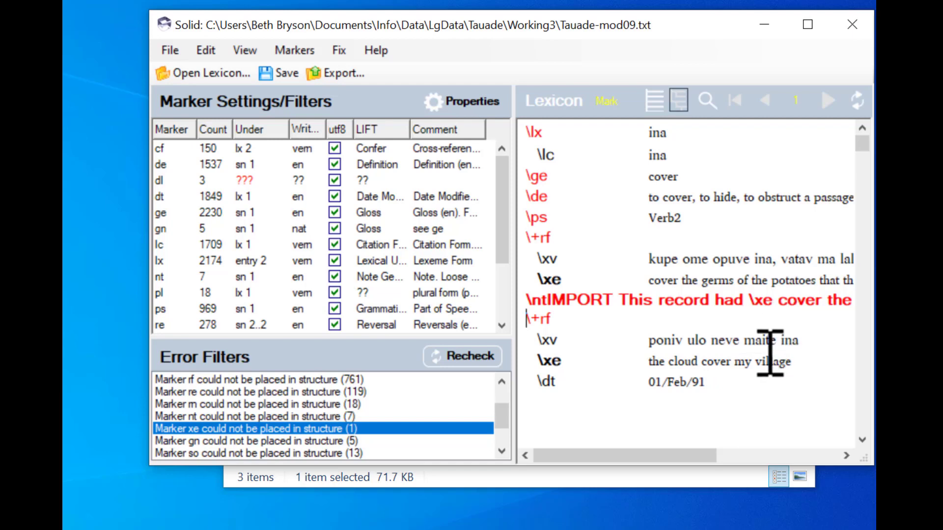
pyautogui.hotkey('ctrl', 's')
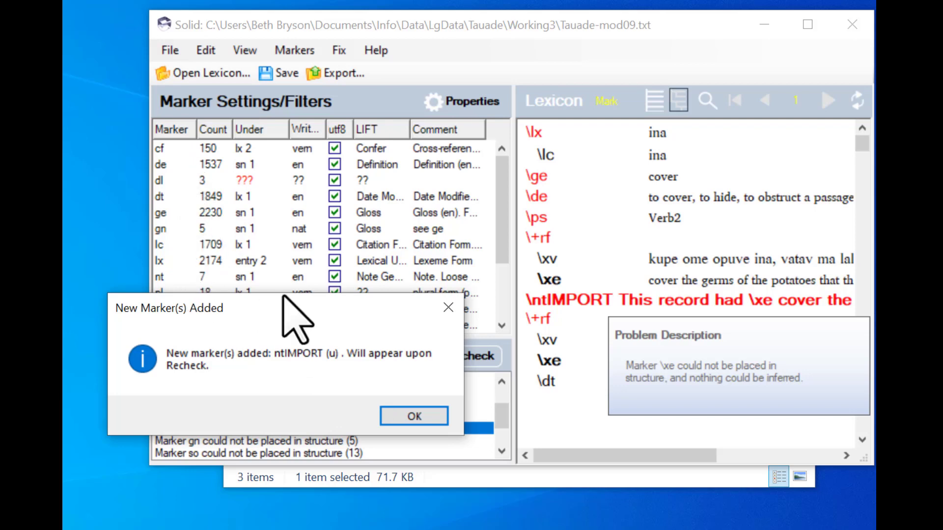
# Step: Acknowledge the new-marker notice, save, recheck, and widen the Marker column to show ntIMPORT
pyautogui.click(410, 417)
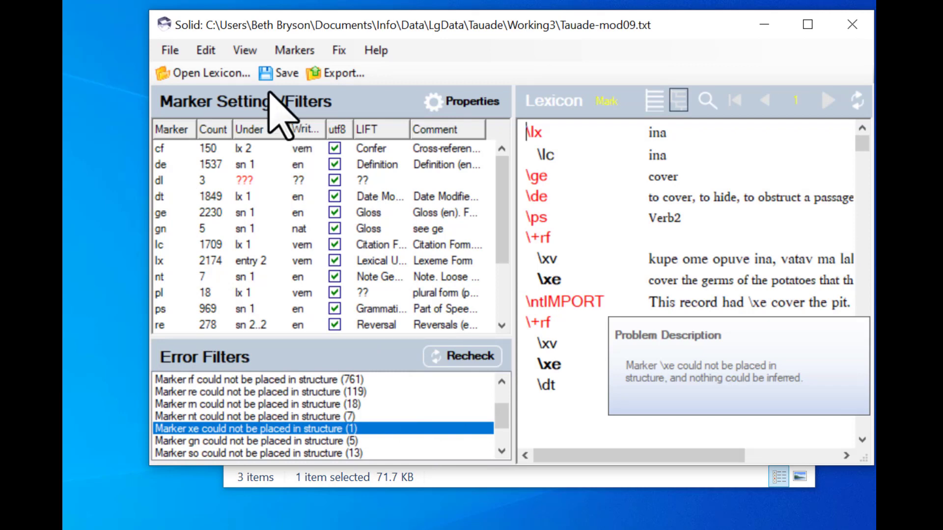
pyautogui.click(265, 74)
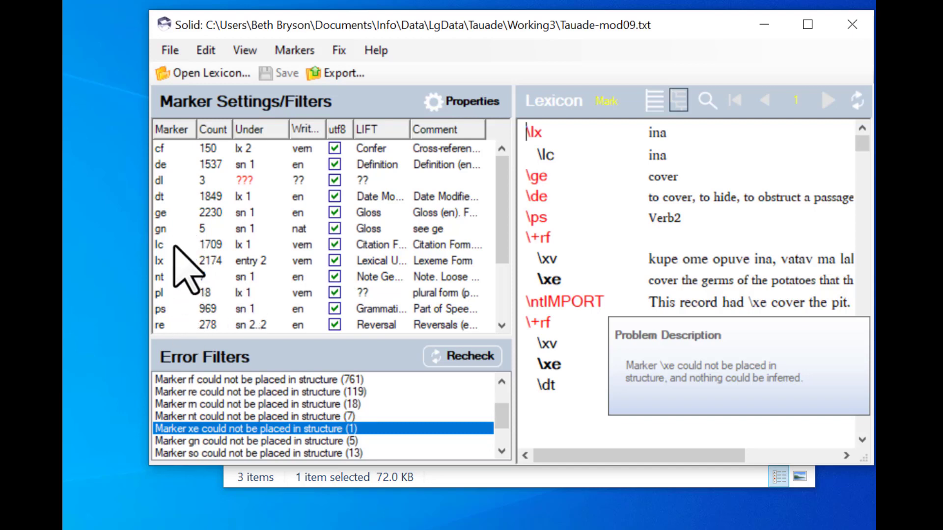
pyautogui.click(462, 362)
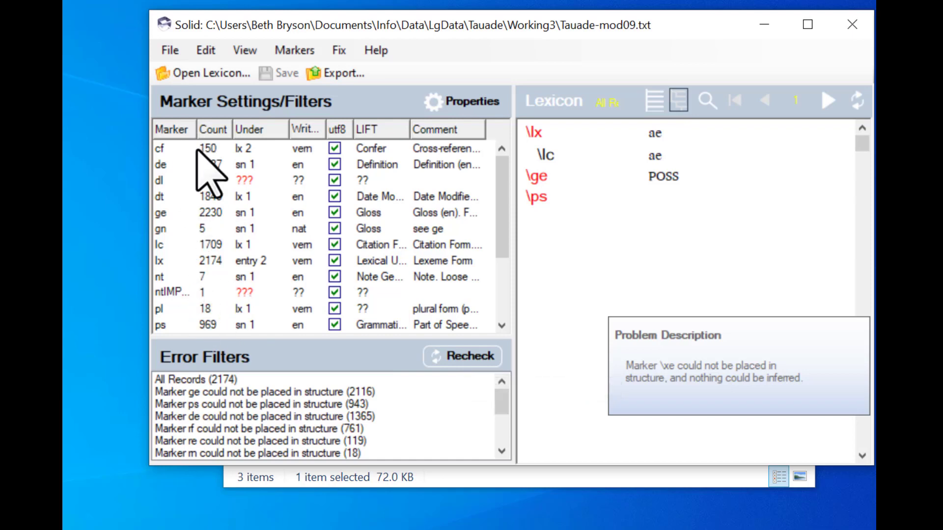
pyautogui.moveTo(196, 137); pyautogui.dragTo(223, 136)
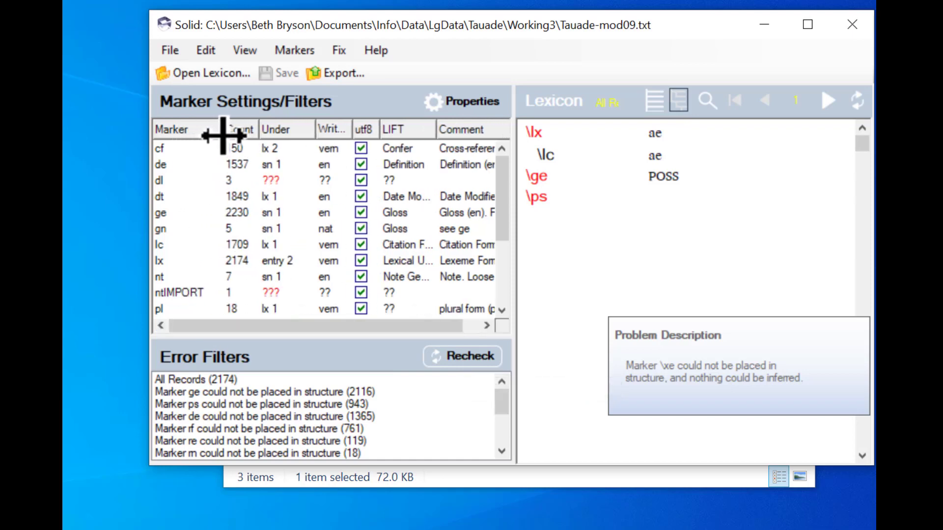
# Step: Give ntIMPORT parent sn, occurring once, commented 'NEW: Added for notes from the import specialist to the linguist.'
pyautogui.click(276, 293)
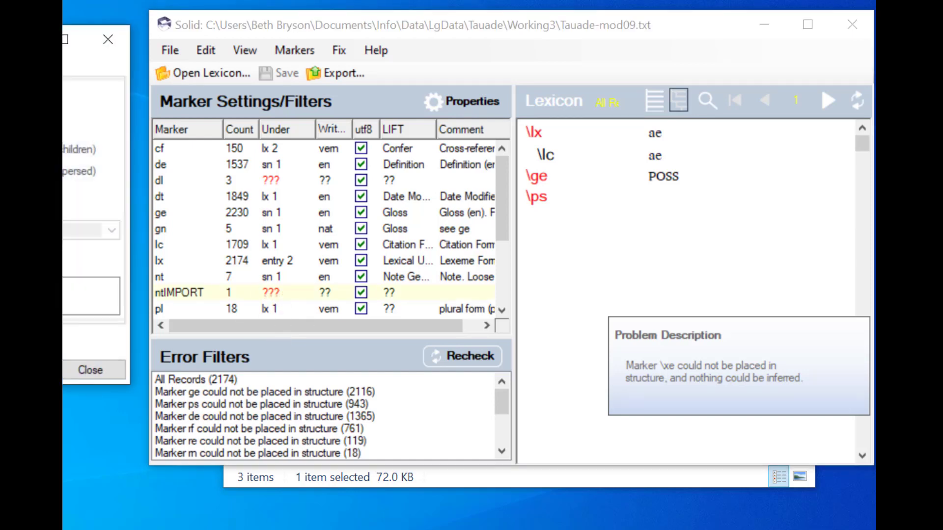
pyautogui.moveTo(63, 39); pyautogui.dragTo(330, 73)
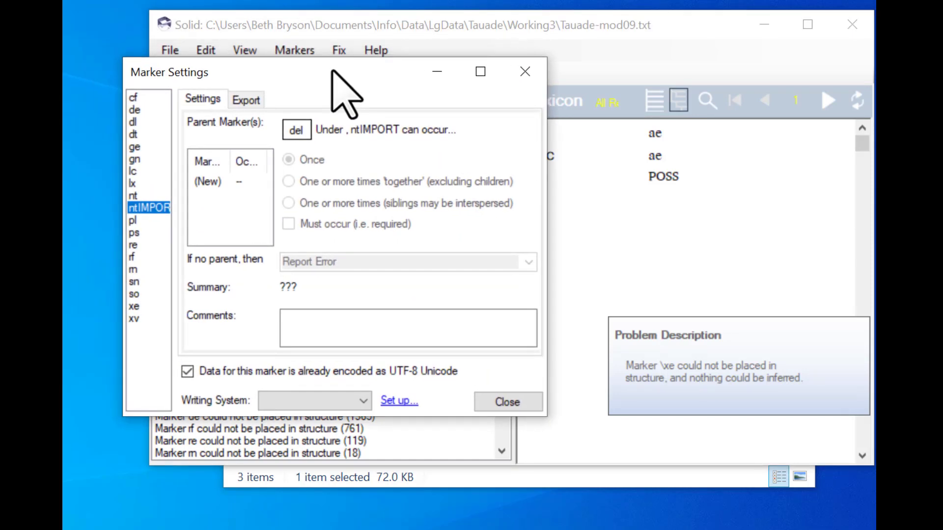
pyautogui.click(211, 183)
pyautogui.write('sn')
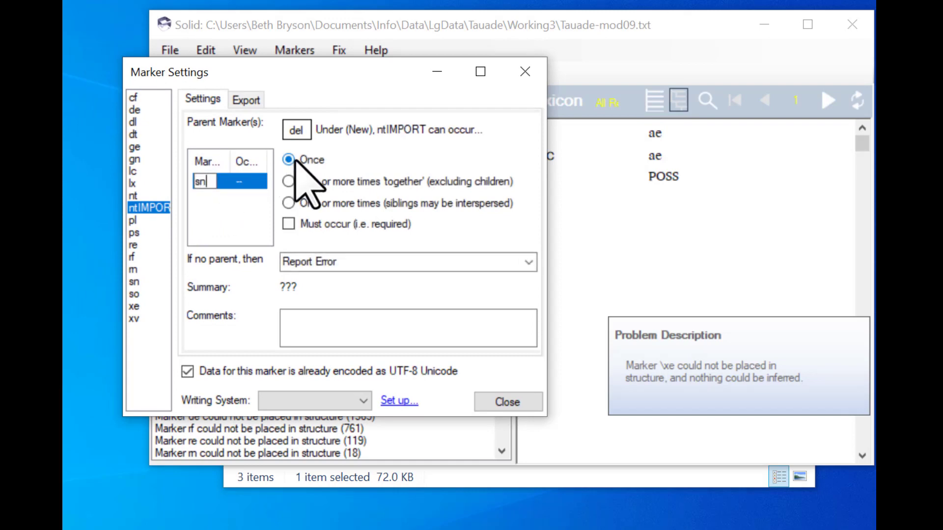
pyautogui.click(301, 325)
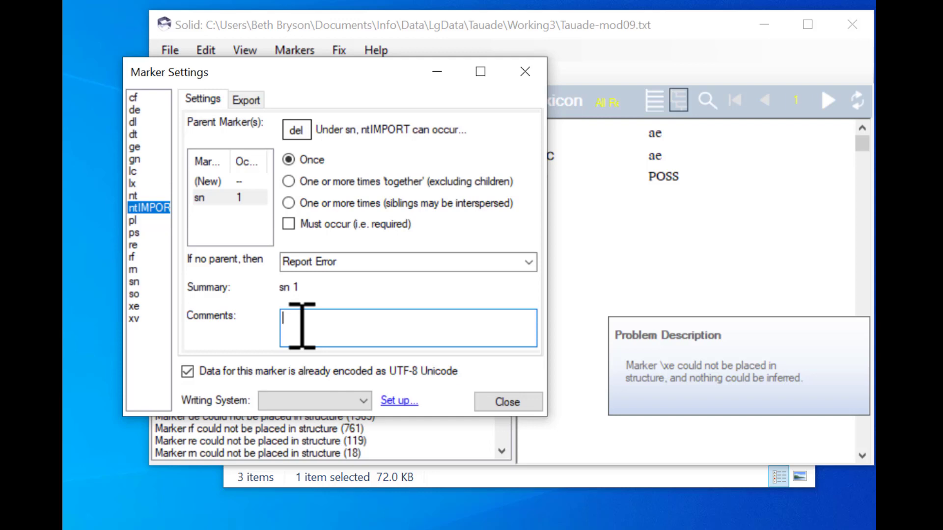
pyautogui.write('NEW:')
pyautogui.write('Added fo')
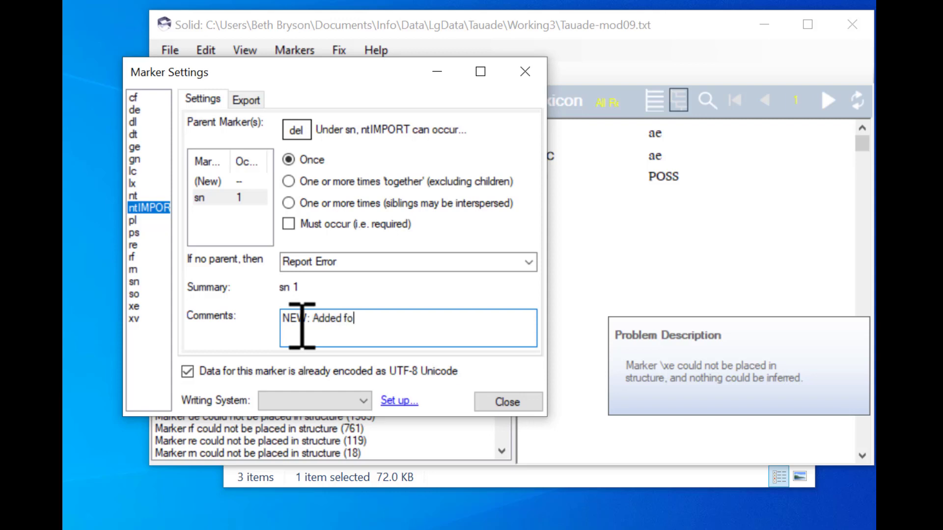
pyautogui.write('r notes from the import speciali')
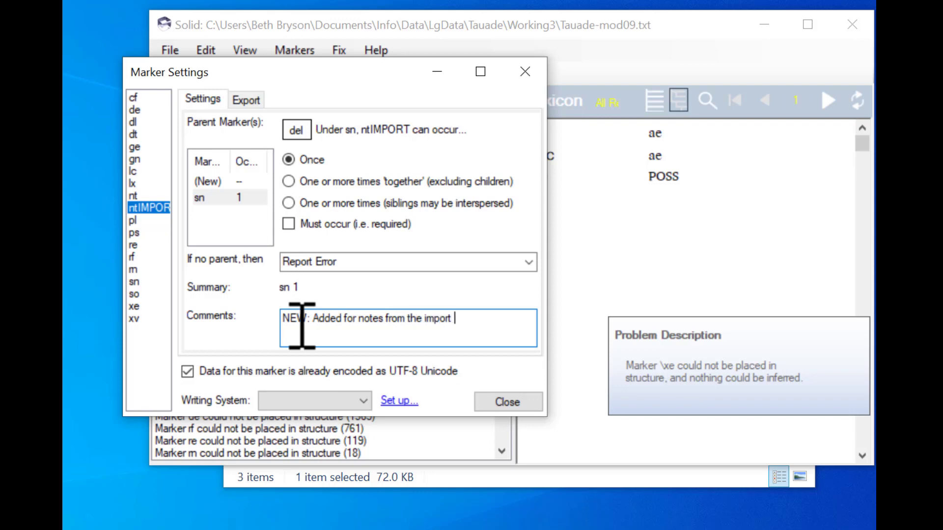
pyautogui.write('st to the linguist.')
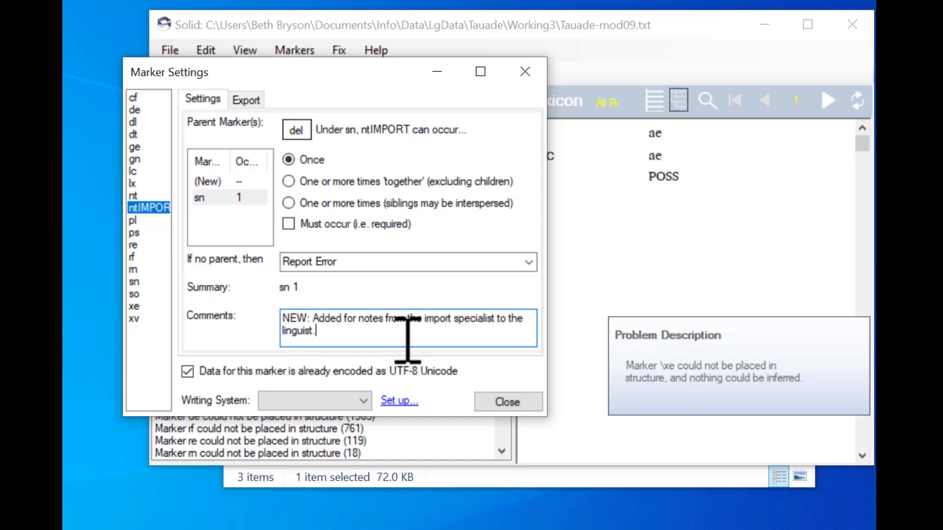
pyautogui.click(501, 405)
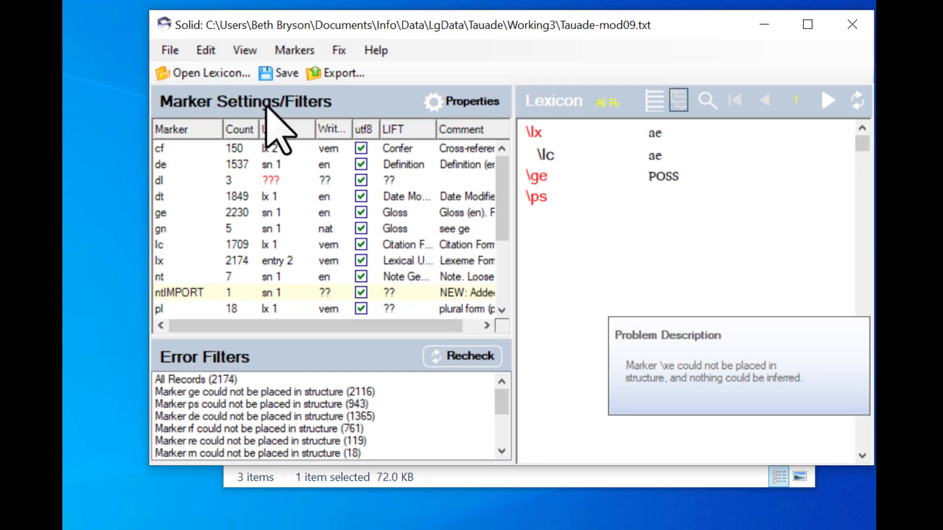
# Step: Save the lexicon with the new ntIMPORT marker settings and recheck it
pyautogui.click(270, 75)
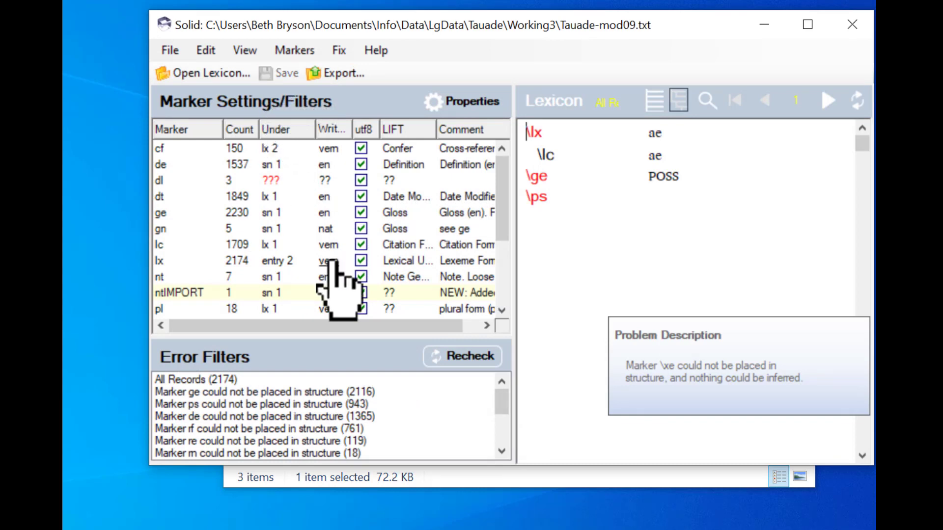
pyautogui.scroll(-2, 511, 422)
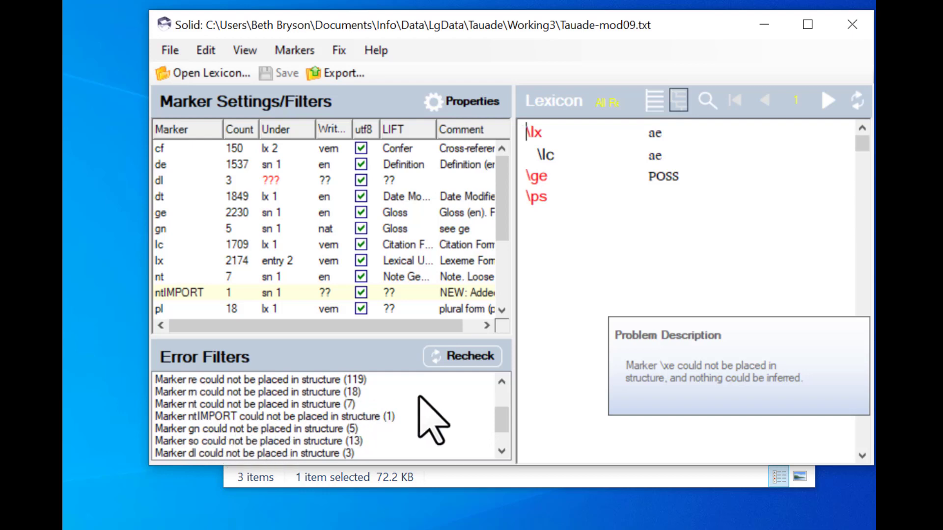
pyautogui.click(462, 358)
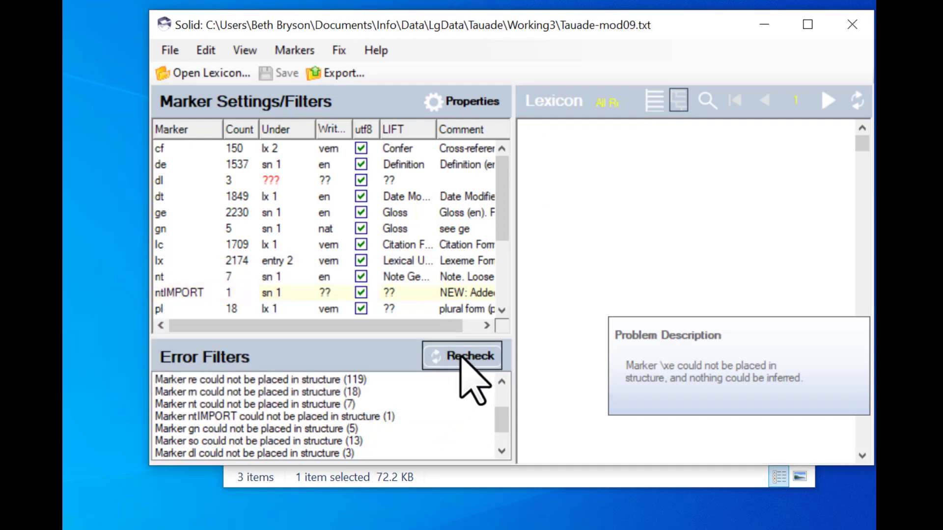
pyautogui.moveTo(501, 396); pyautogui.dragTo(509, 417)
# Step: Show the ina record under 'Marker ntIMPORT could not be placed in structure (1)'
pyautogui.click(269, 418)
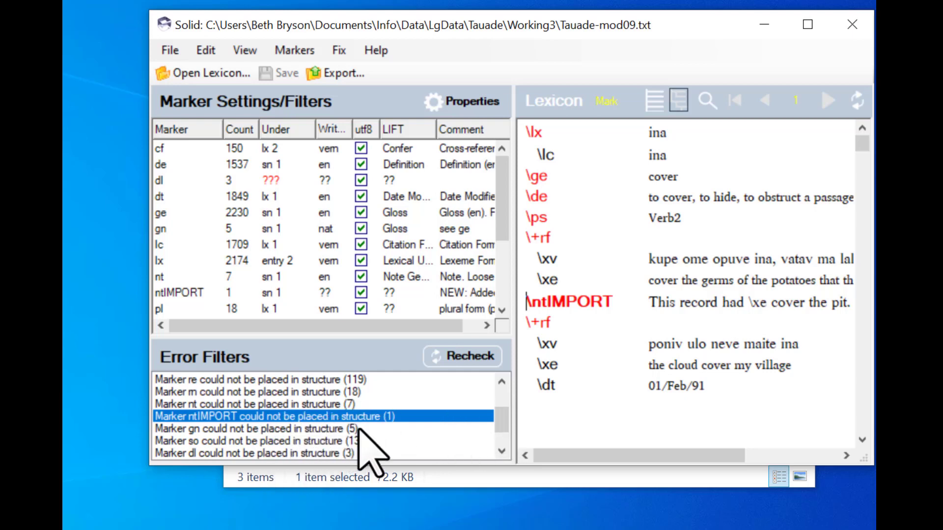
pyautogui.scroll(-1, 502, 429)
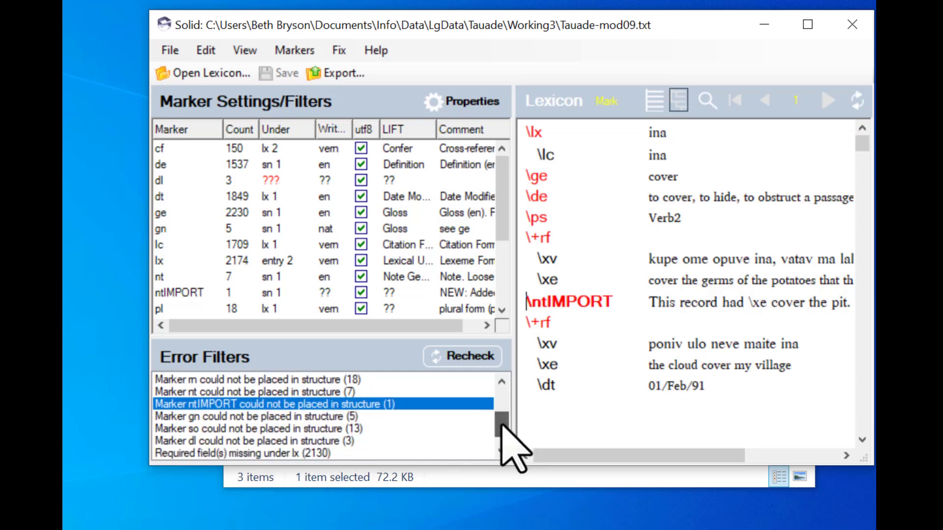
pyautogui.scroll(-1, 501, 424)
pyautogui.scroll(3, 498, 413)
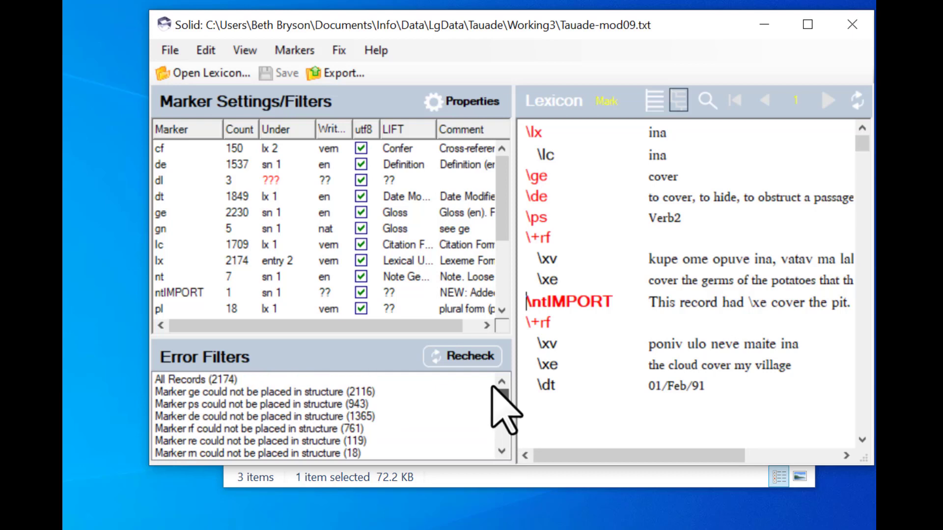
pyautogui.moveTo(493, 386); pyautogui.dragTo(494, 425)
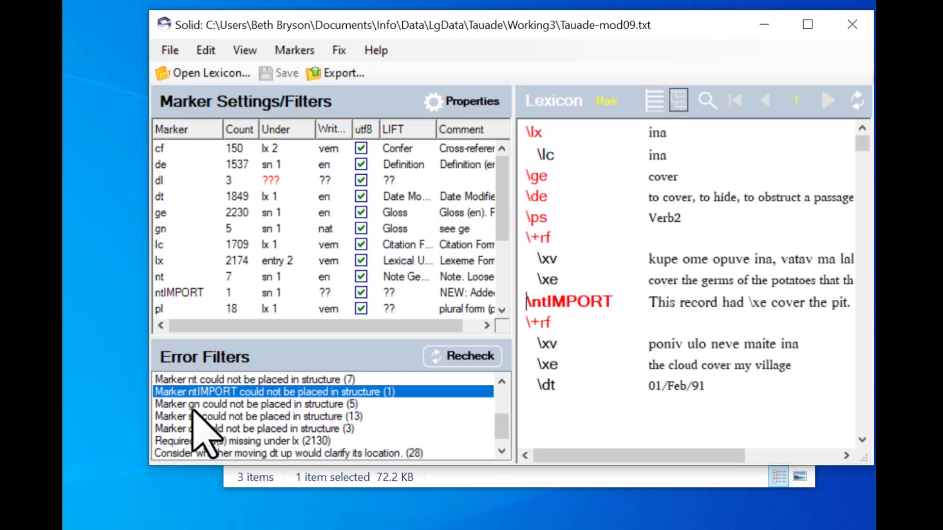